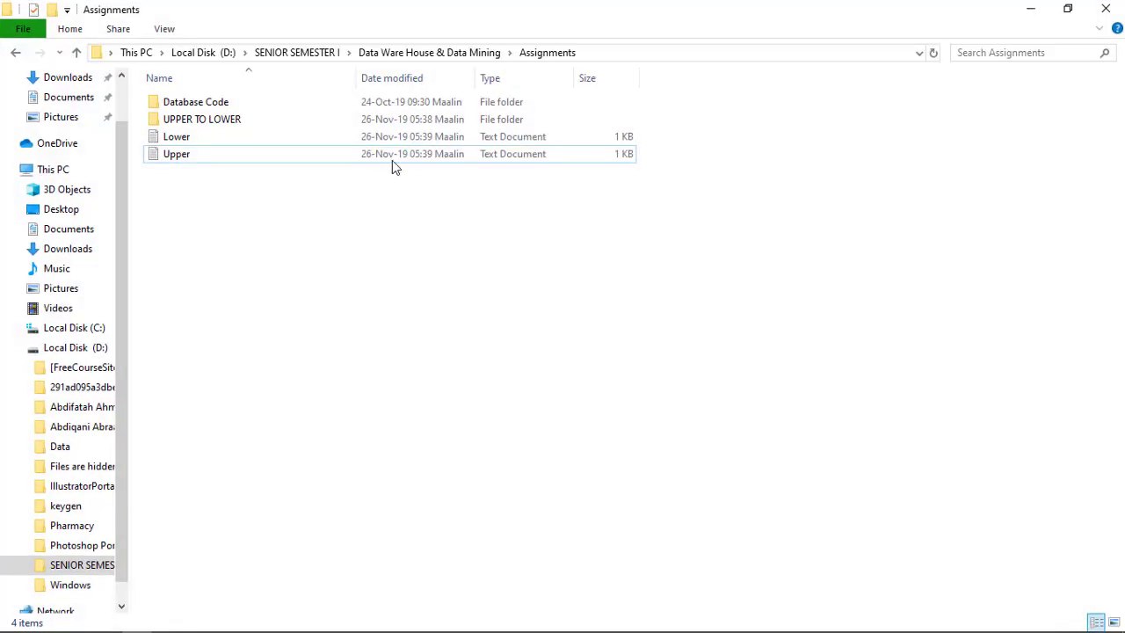
Open Upper.txt and Lower.txt in Notepad to review their contents, then close both.
click(393, 159)
double_click(396, 159)
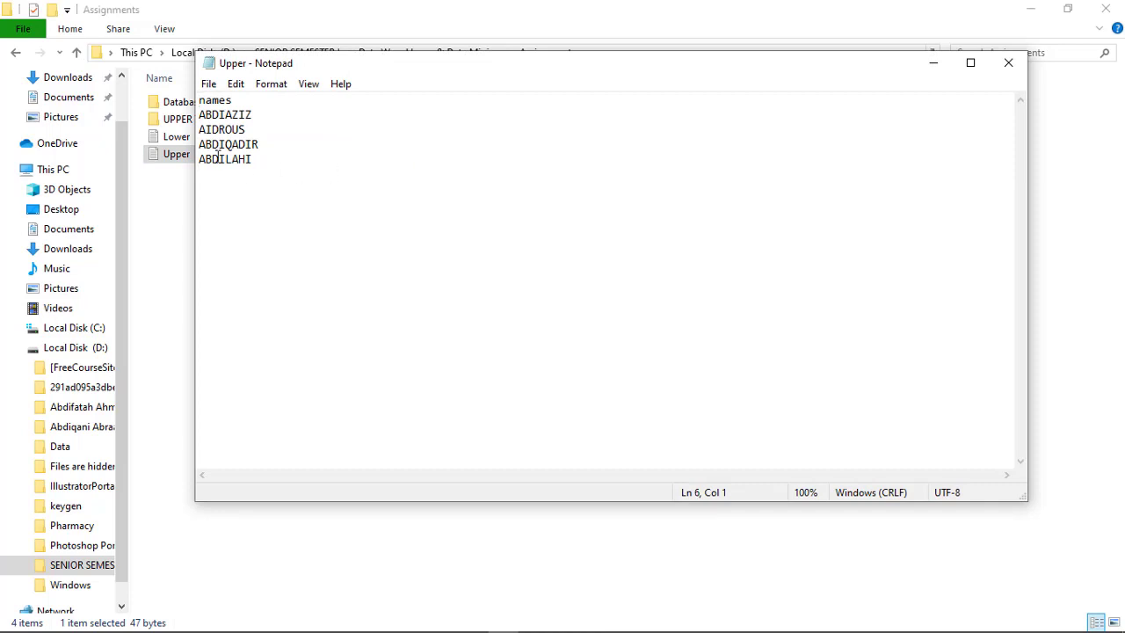
click(183, 141)
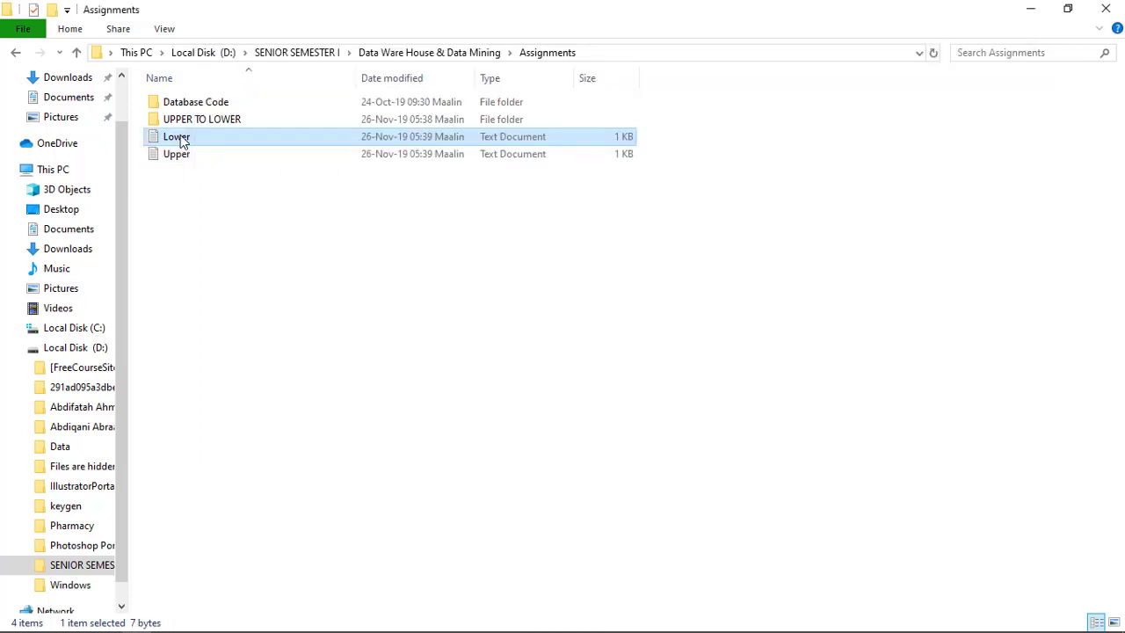
double_click(187, 141)
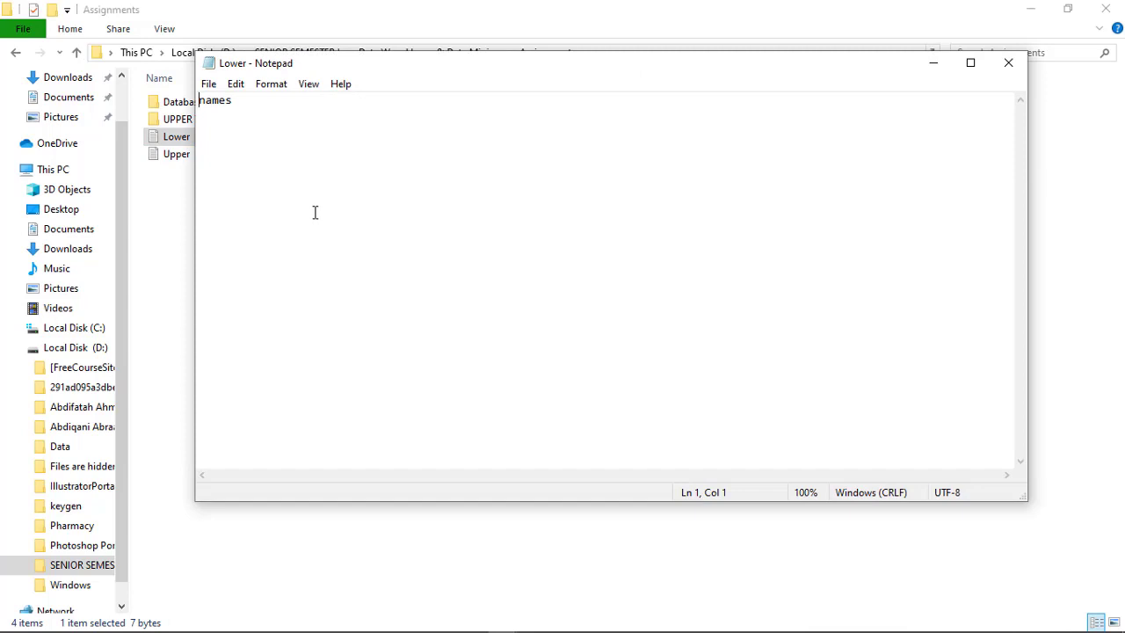
click(314, 209)
mouse_move(455, 619)
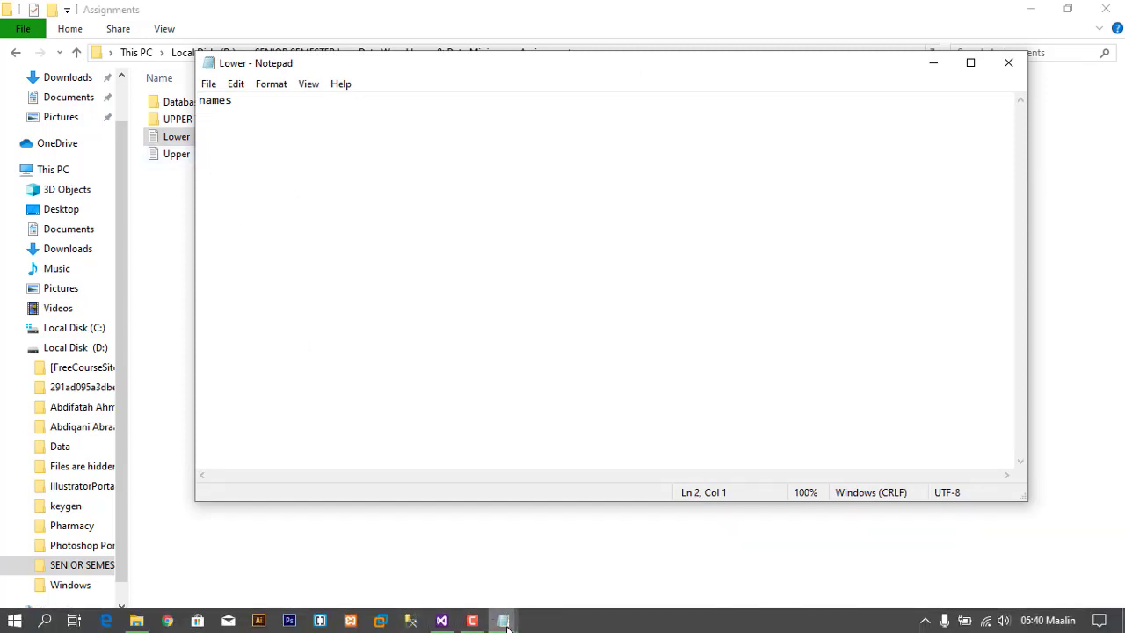
mouse_move(506, 623)
click(439, 577)
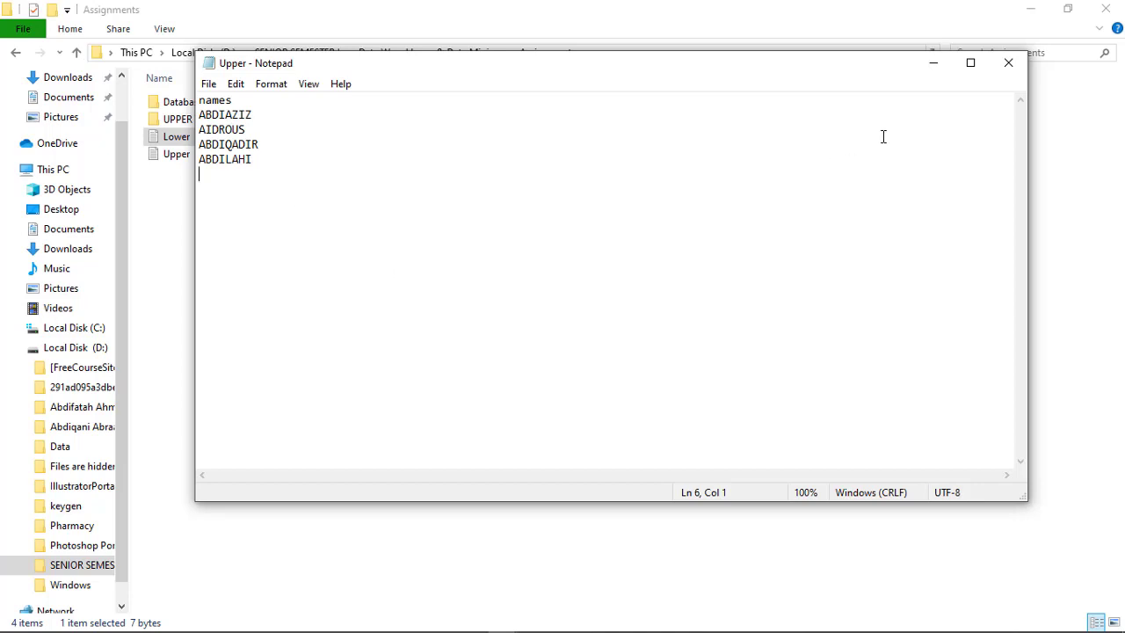
click(1013, 70)
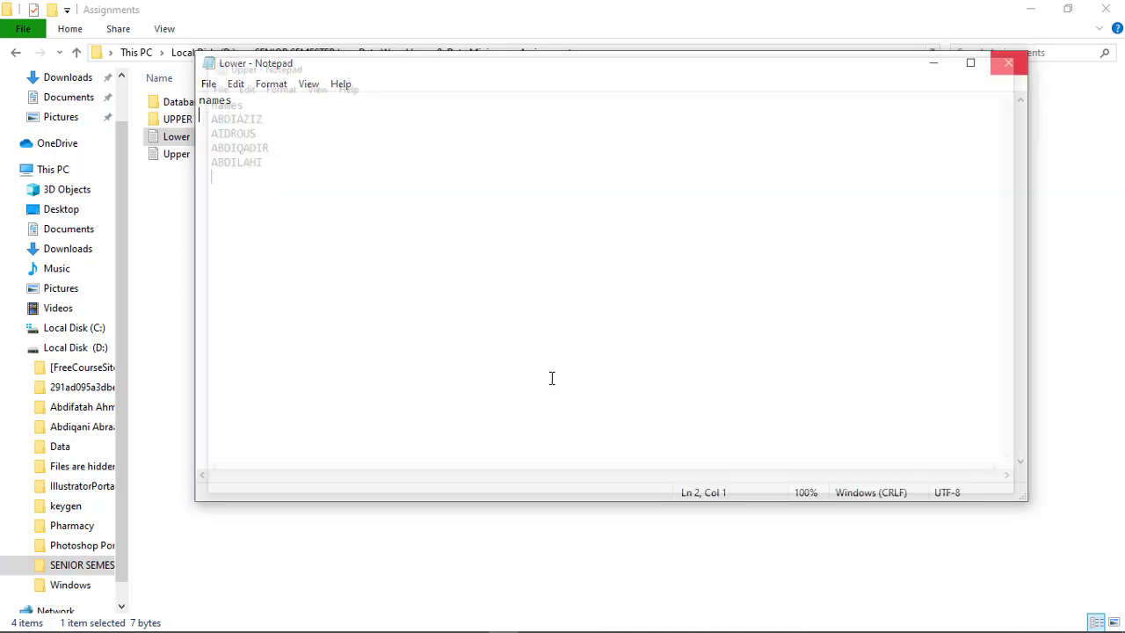
click(1011, 69)
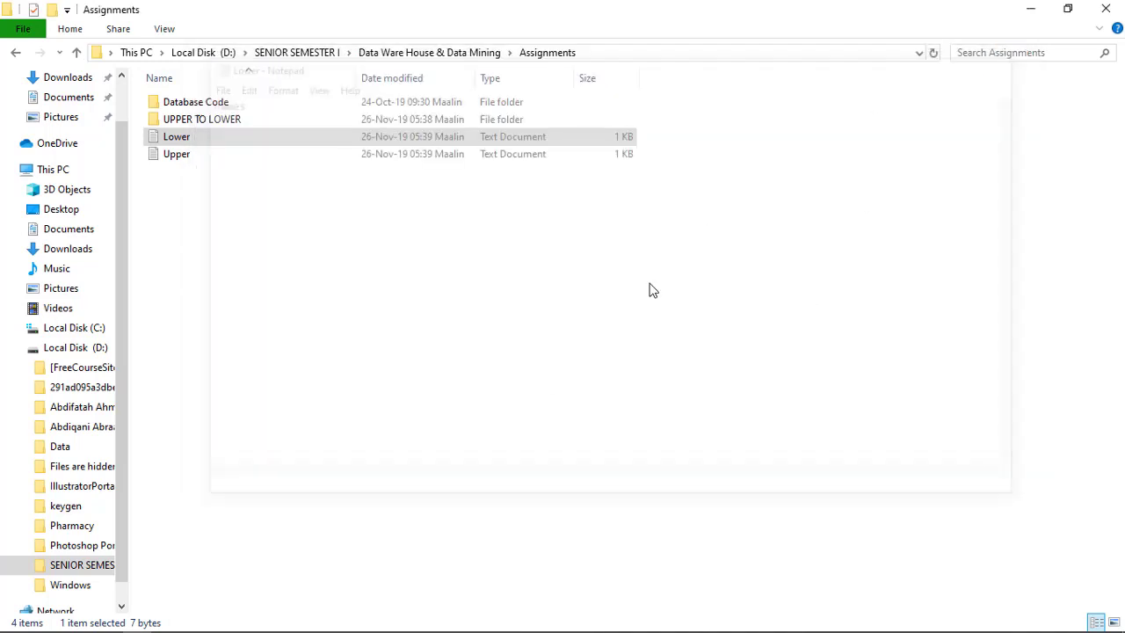
Return to Visual Studio and cancel the File > New > Project dialog.
mouse_move(495, 627)
click(442, 621)
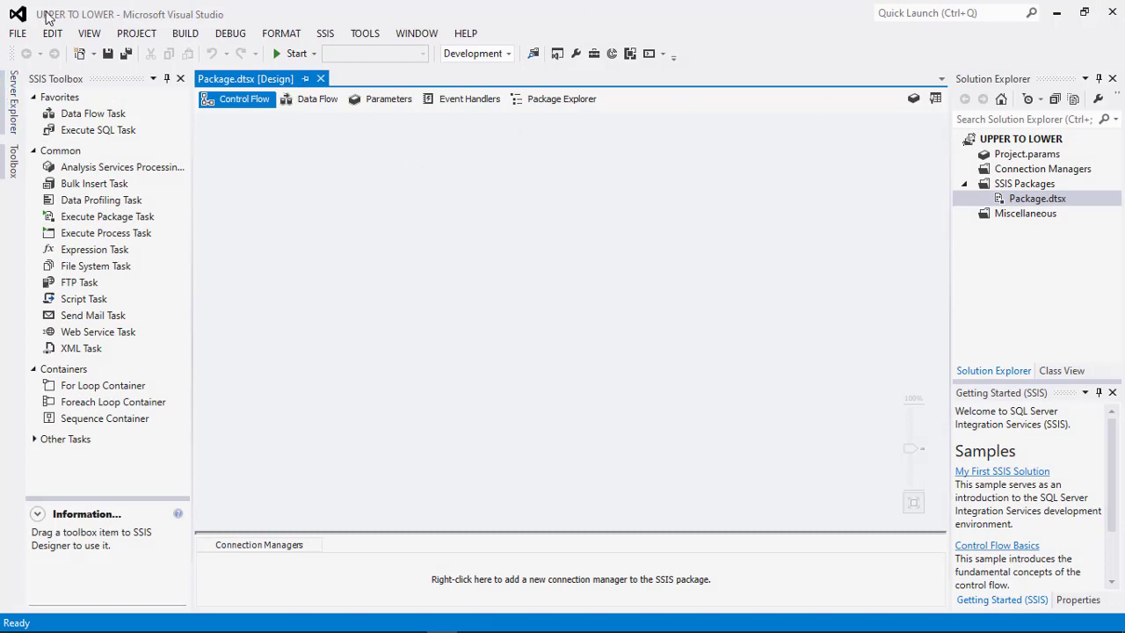
click(18, 34)
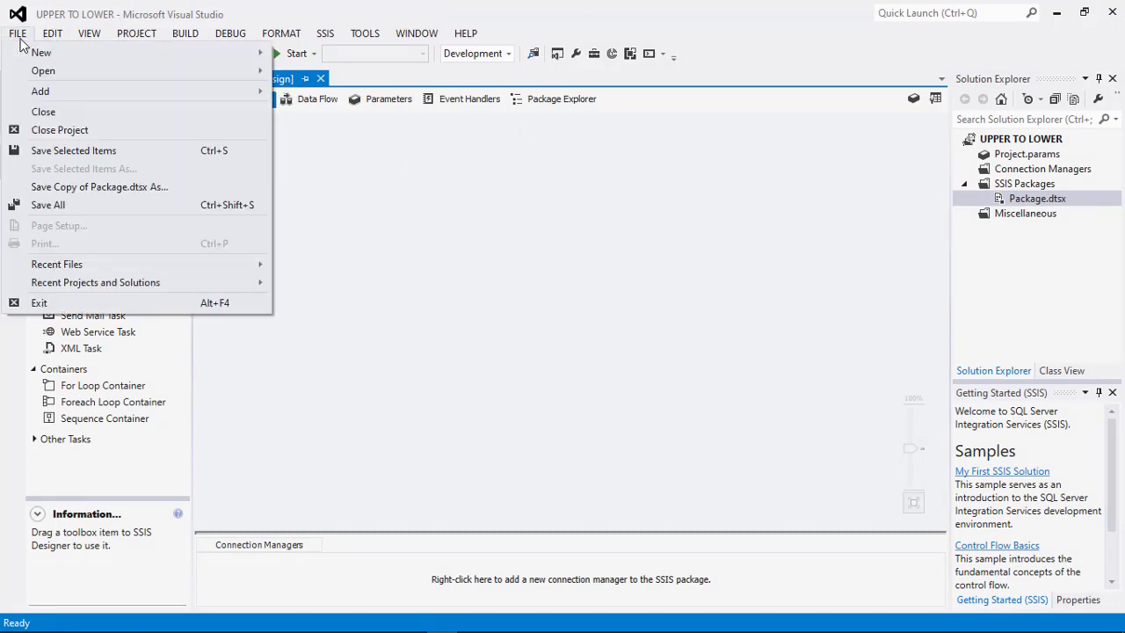
mouse_move(185, 54)
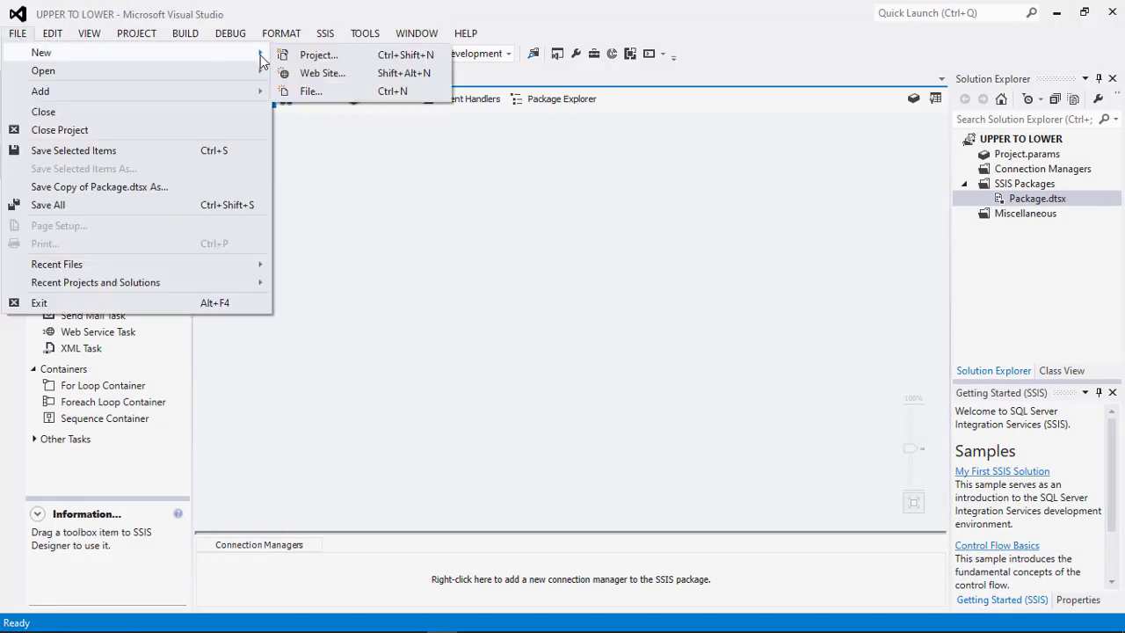
click(365, 57)
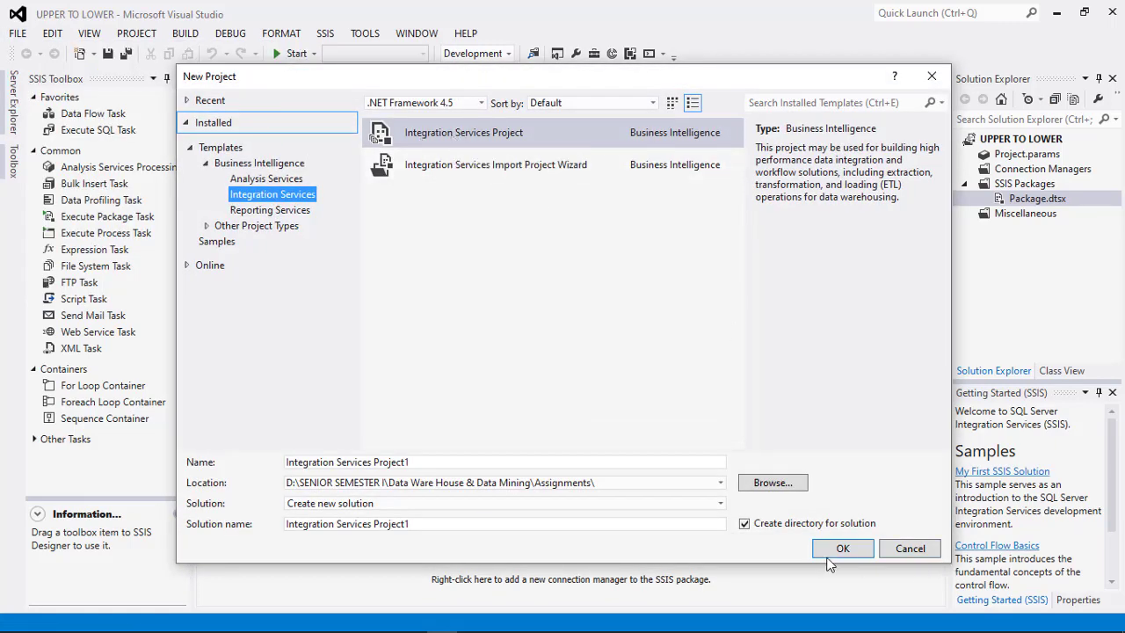
click(909, 548)
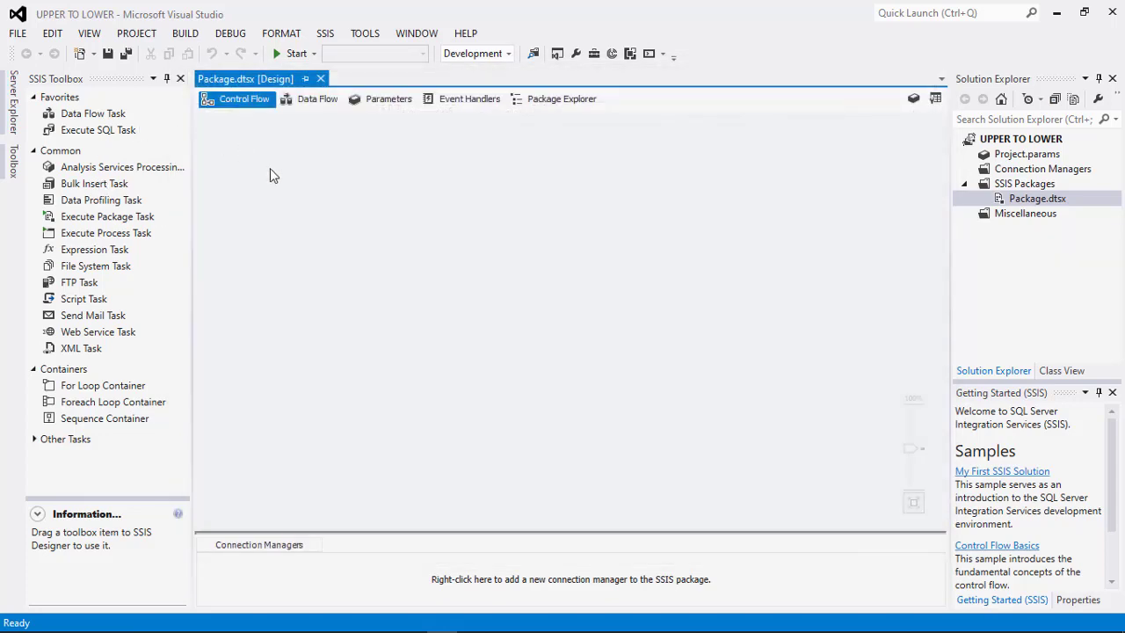
Drop a Data Flow Task onto the control flow canvas and open it for editing.
click(96, 116)
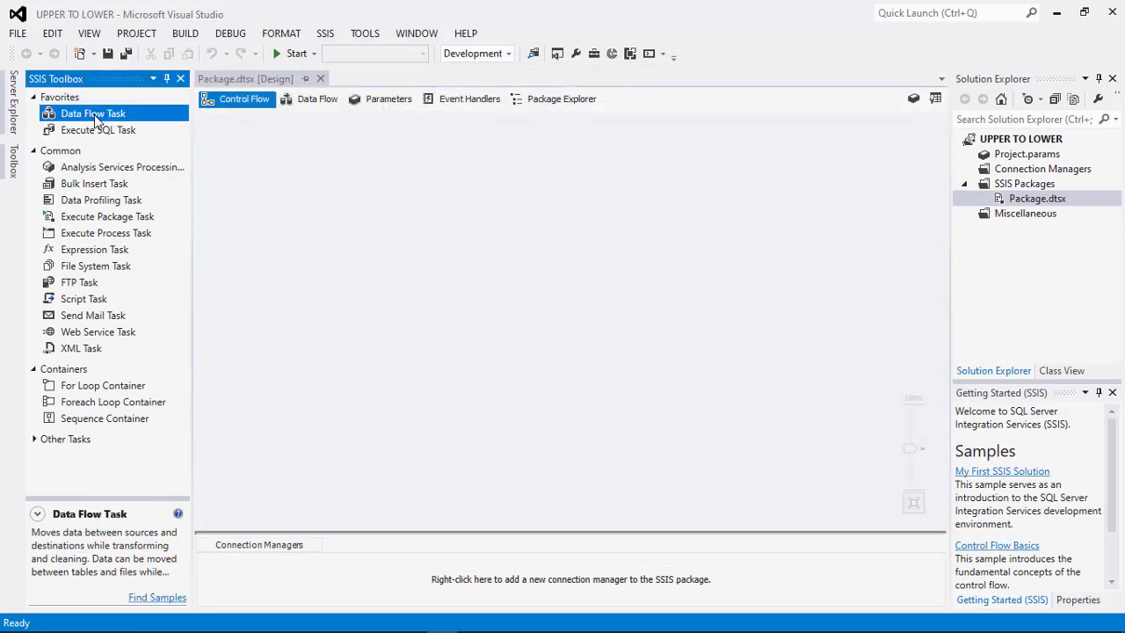
mouse_move(96, 117)
mouse_down()
mouse_move(188, 138)
mouse_move(481, 272)
mouse_up()
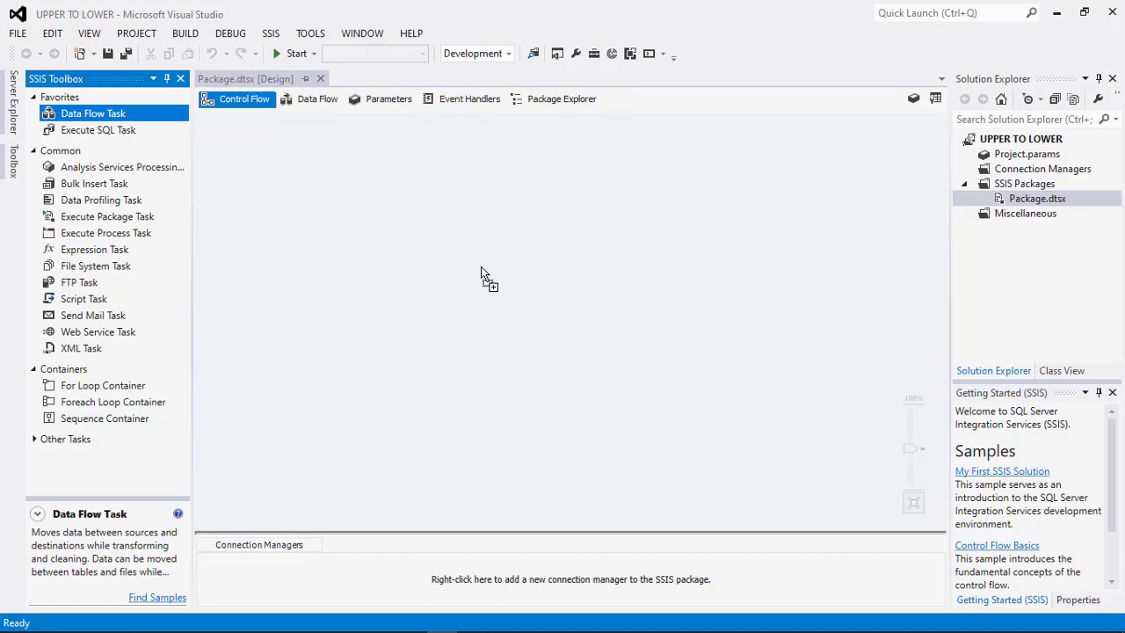
drag(480, 268, 481, 268)
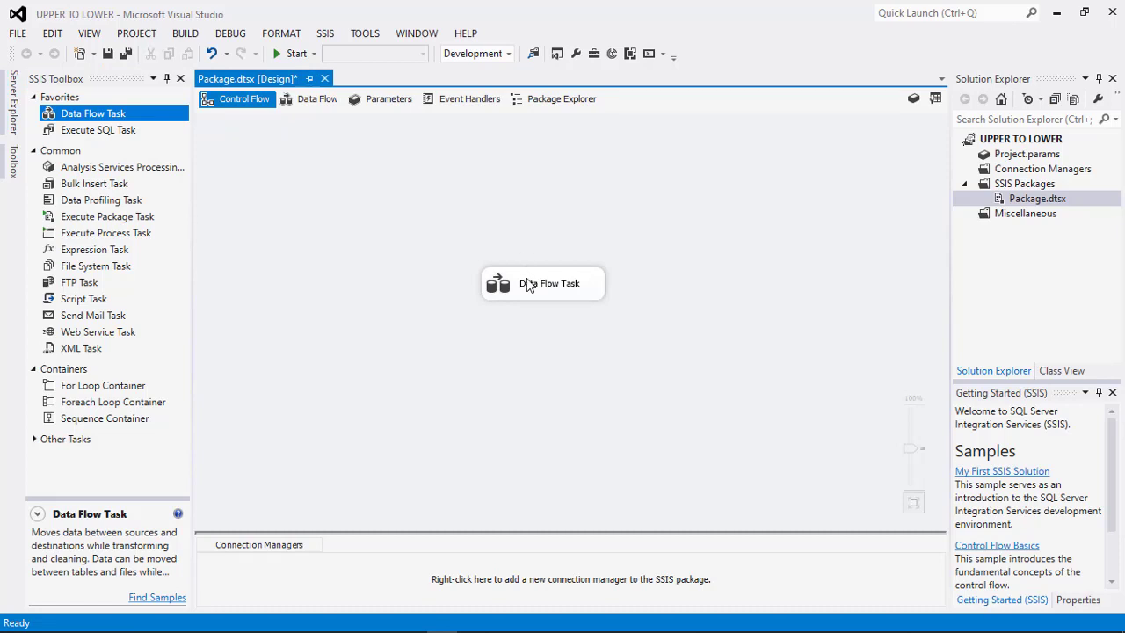
double_click(527, 281)
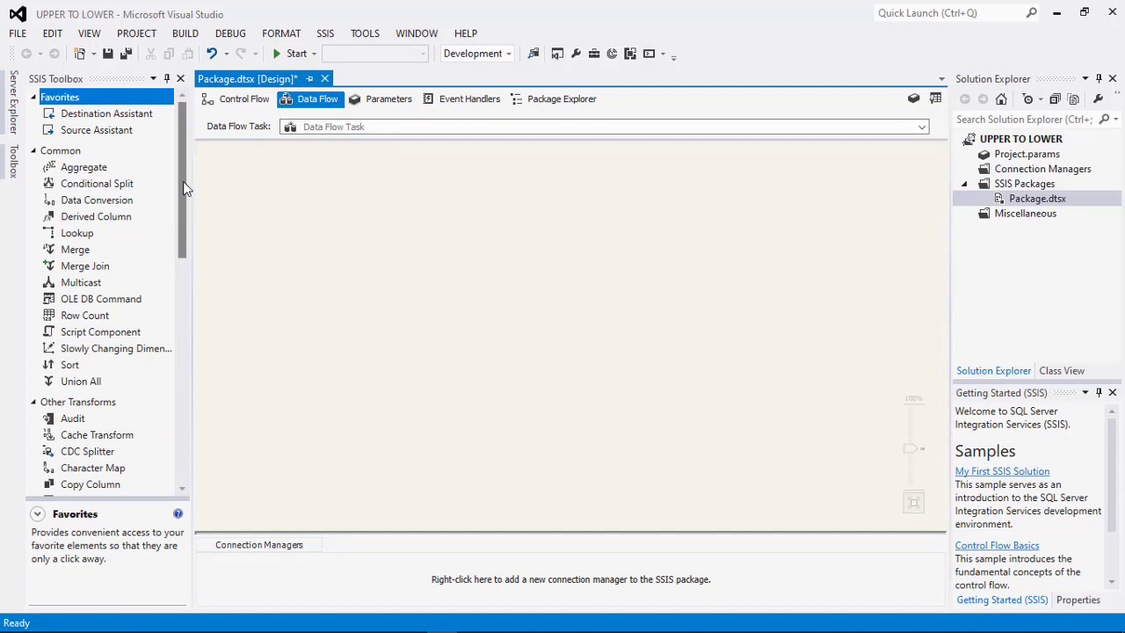
Place a Flat File Source, a Derived Column and a Flat File Destination on the data flow.
mouse_move(179, 186)
mouse_down()
mouse_move(161, 351)
mouse_move(148, 354)
mouse_move(414, 294)
mouse_move(543, 236)
mouse_up()
click(99, 340)
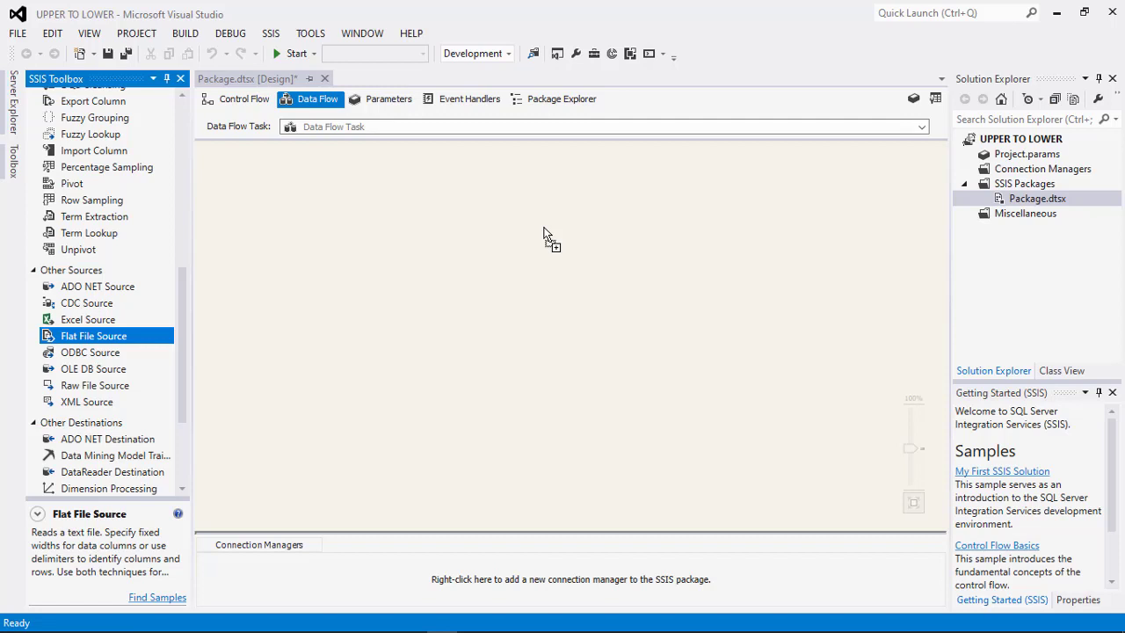
drag(543, 228, 544, 226)
drag(184, 341, 183, 161)
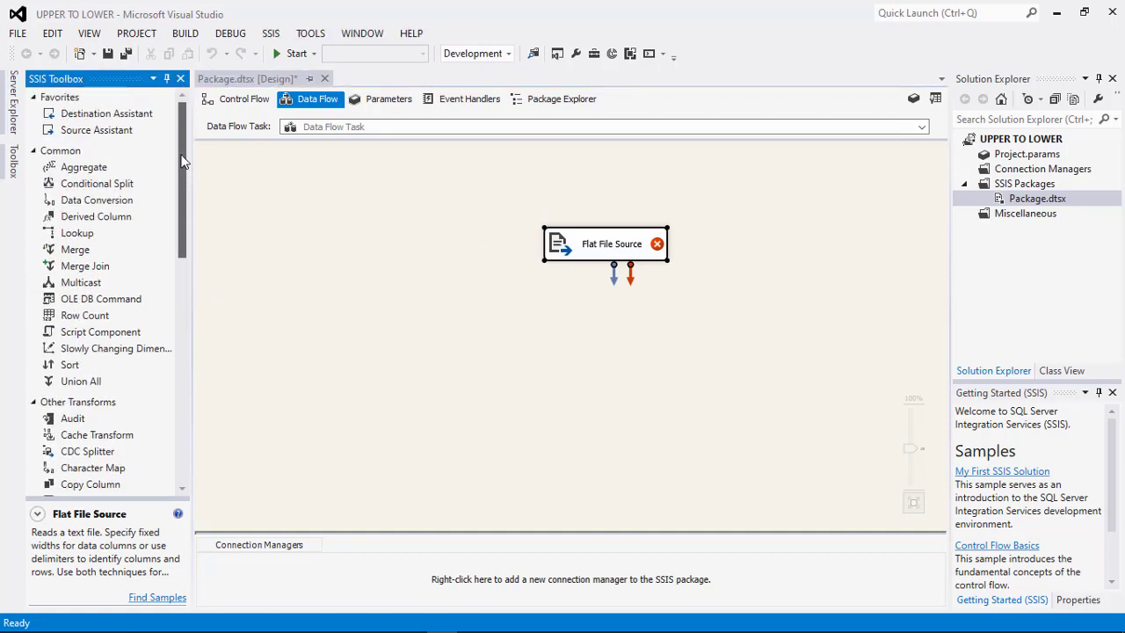
click(88, 221)
mouse_move(88, 220)
mouse_down()
mouse_move(535, 375)
mouse_move(542, 339)
mouse_up()
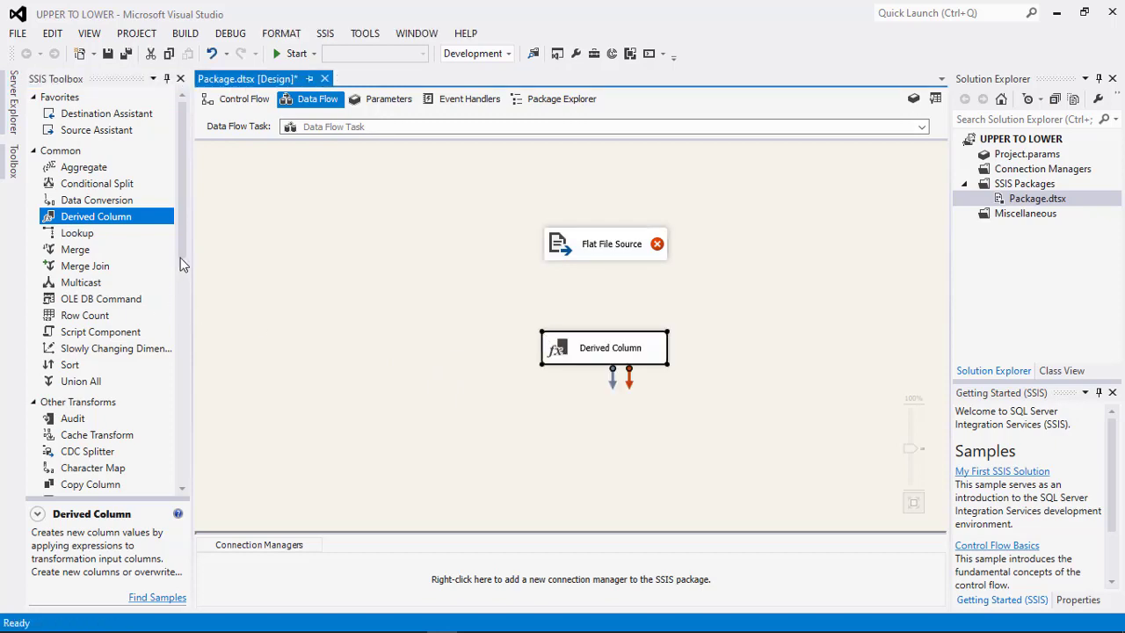
drag(181, 255, 173, 453)
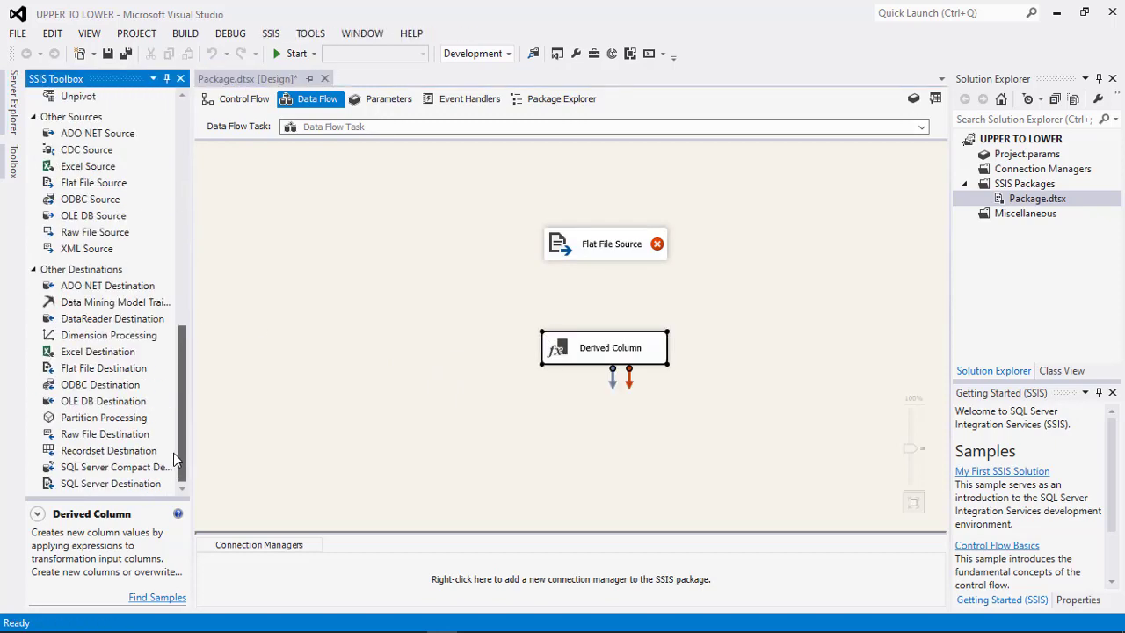
click(103, 374)
drag(103, 378, 597, 467)
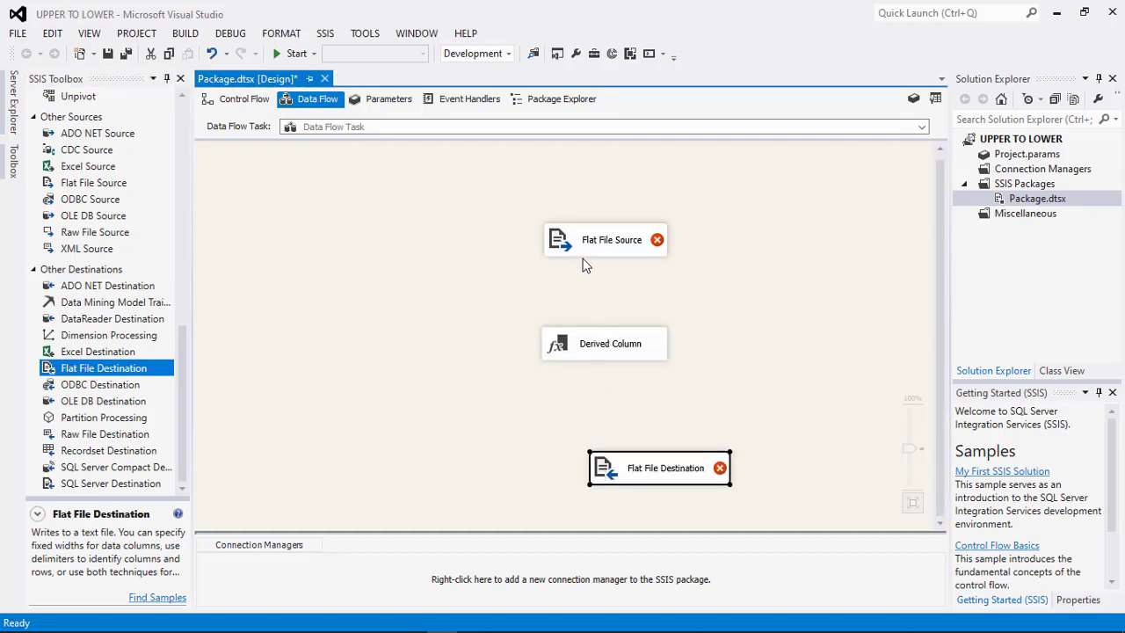
Line up the source, Derived Column and destination in one vertical column.
drag(580, 239, 492, 230)
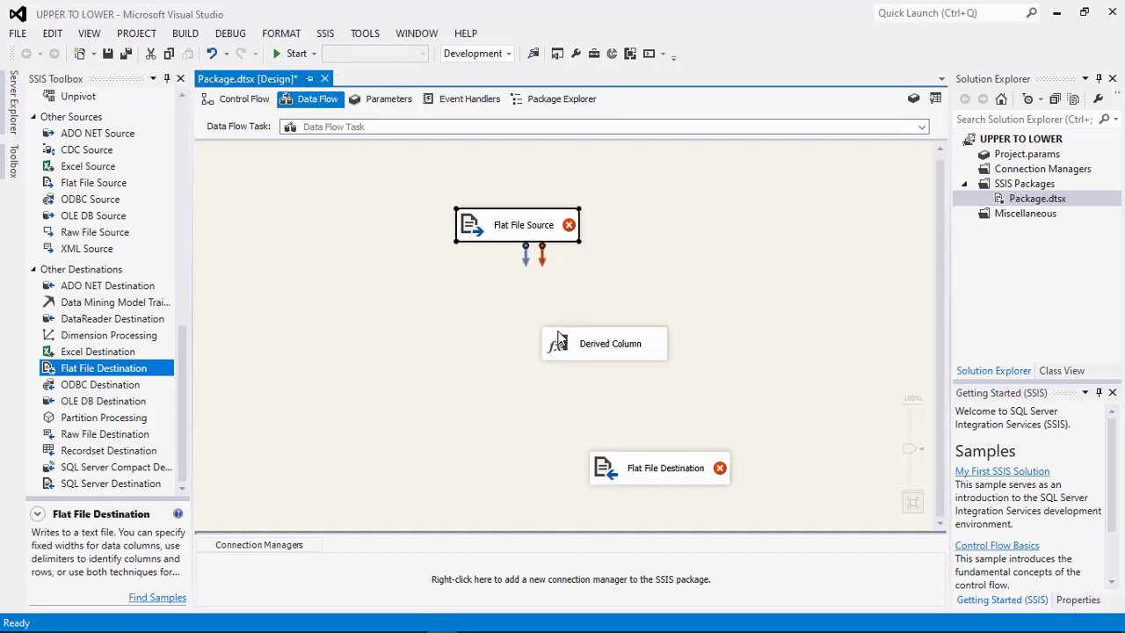
drag(570, 355, 490, 317)
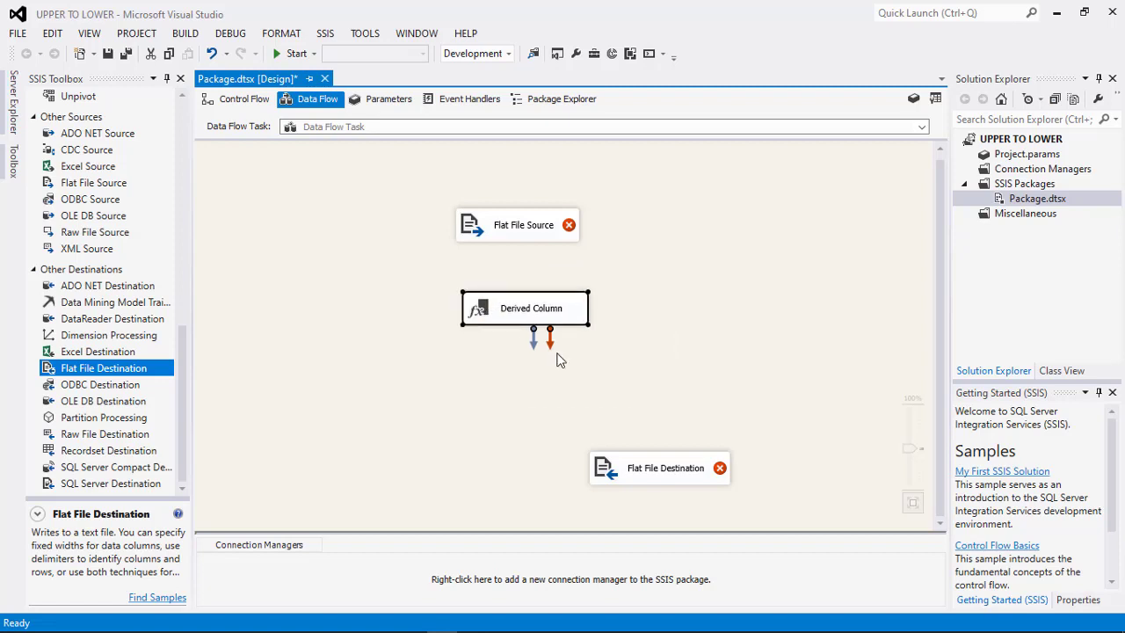
mouse_move(647, 469)
mouse_down()
mouse_move(517, 380)
mouse_move(503, 417)
mouse_move(511, 408)
mouse_up()
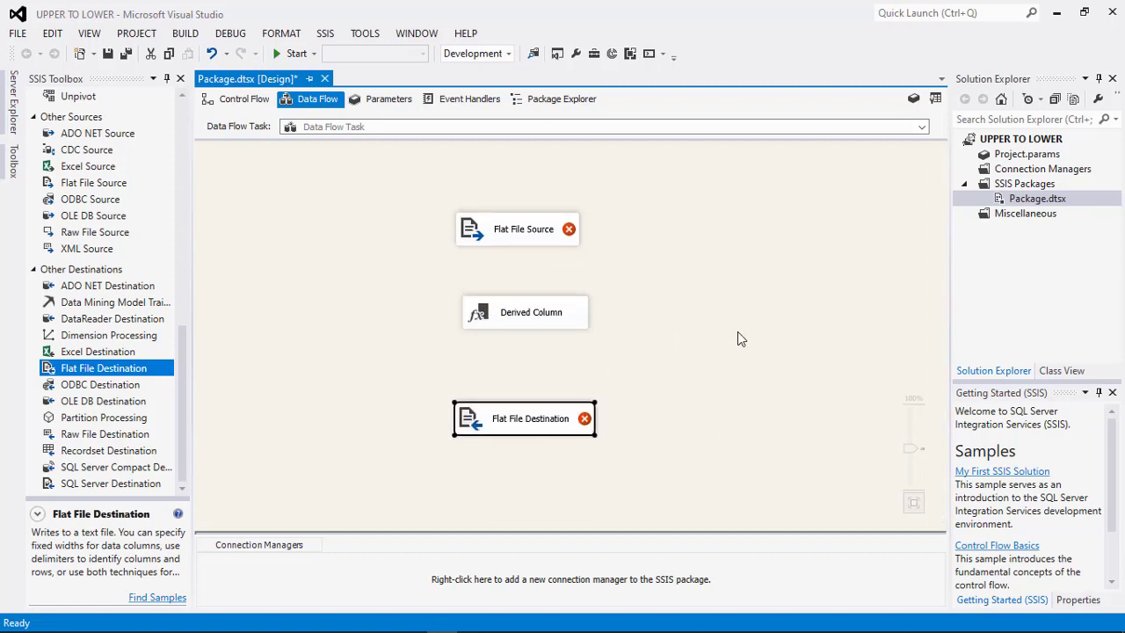
click(513, 236)
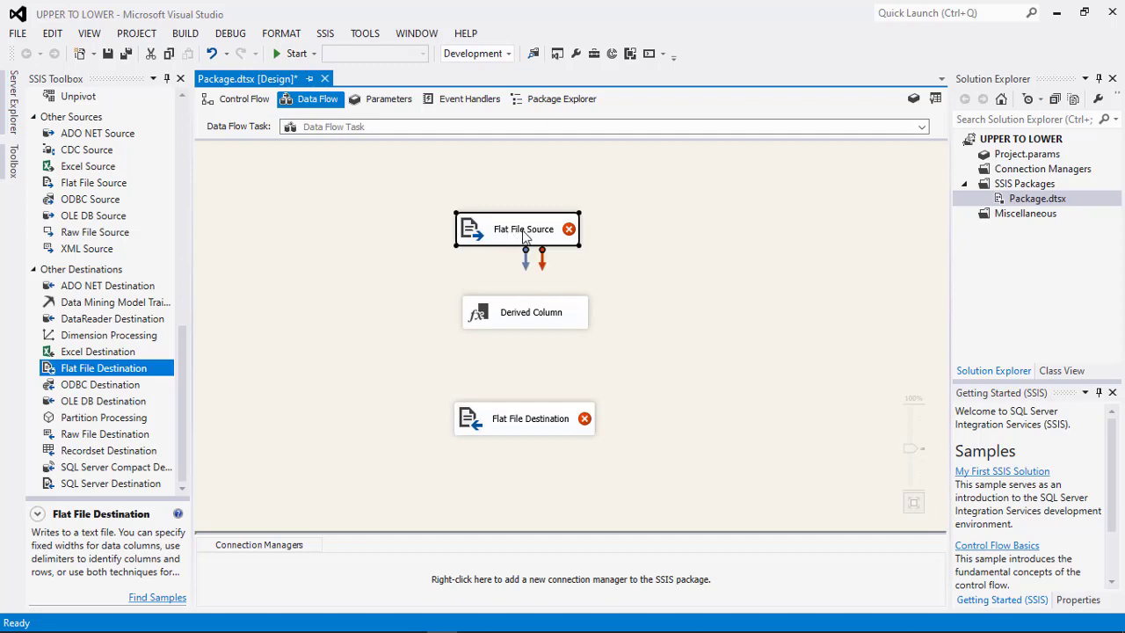
Create a new flat file connection for the source named Upper, with description Upper.
double_click(525, 235)
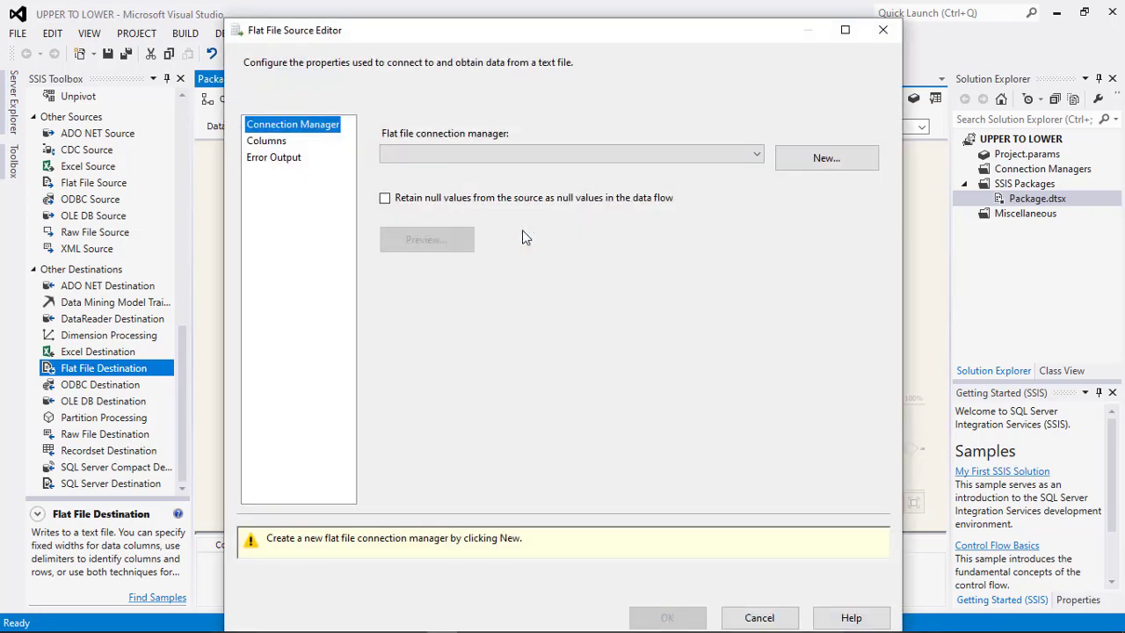
click(818, 163)
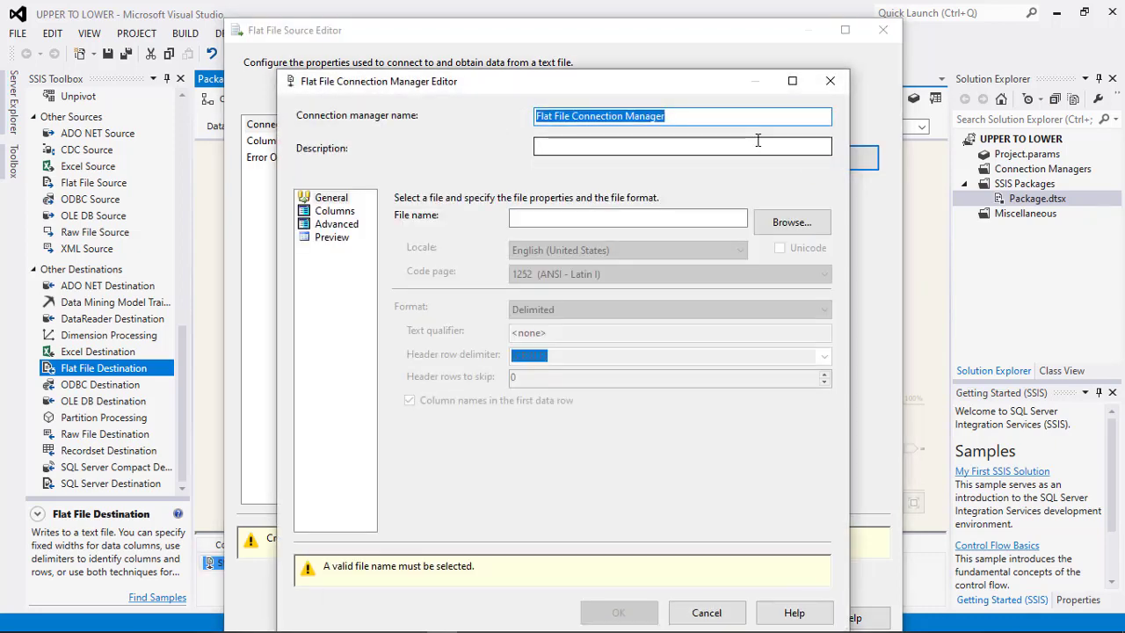
text(Upper)
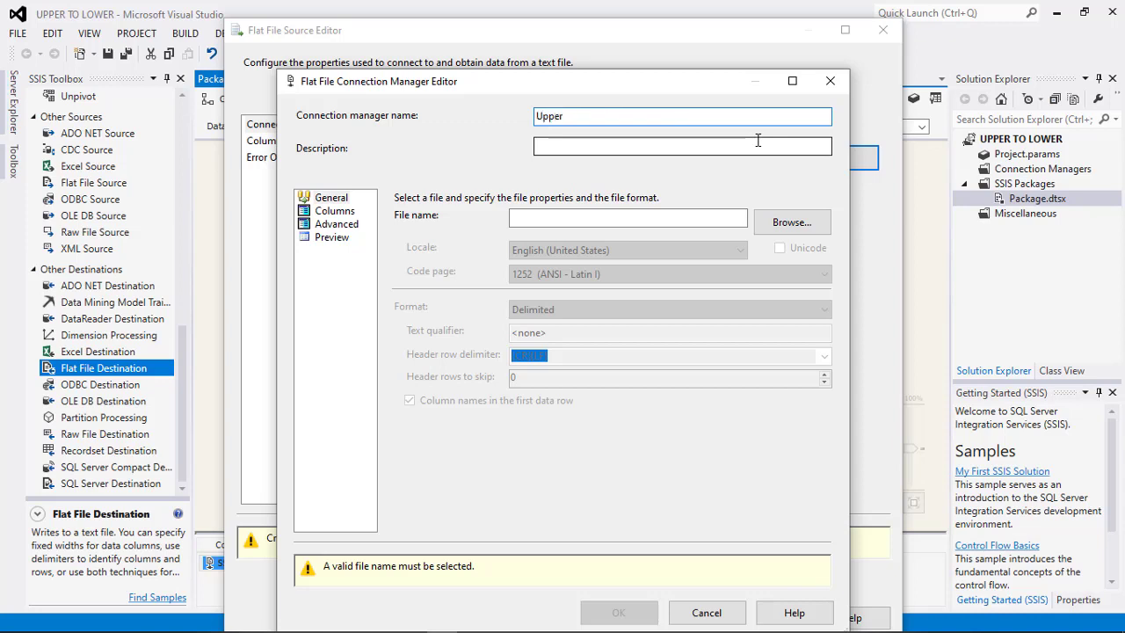
key(ctrl+a)
key(ctrl+c)
click(758, 141)
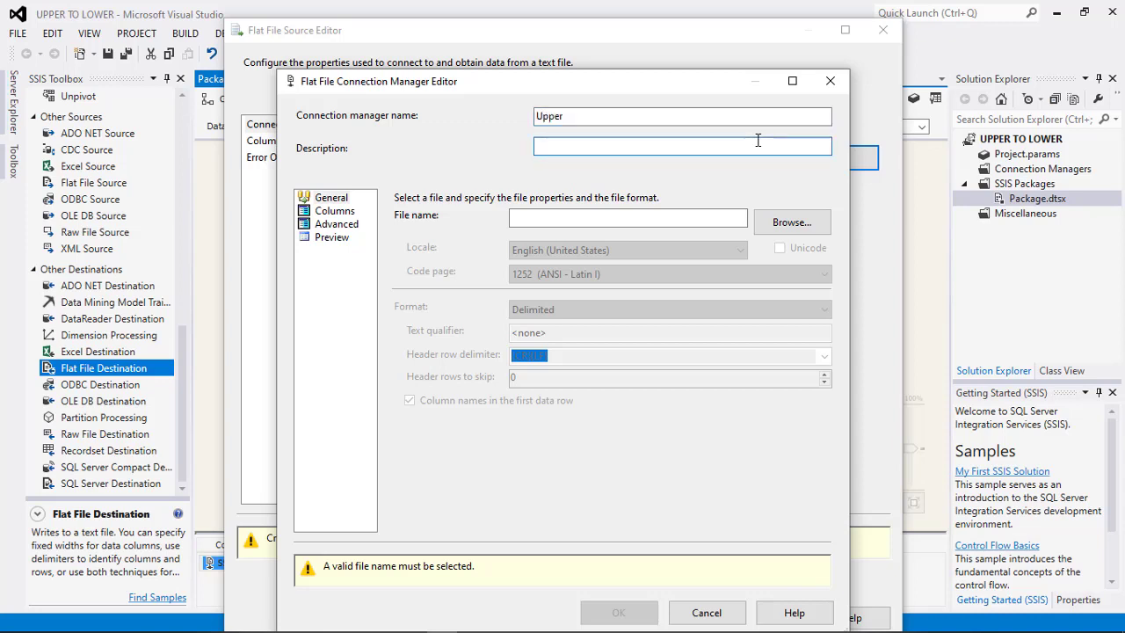
key(ctrl+v)
Point the Upper connection at Upper.txt with column names in the first data row.
click(789, 227)
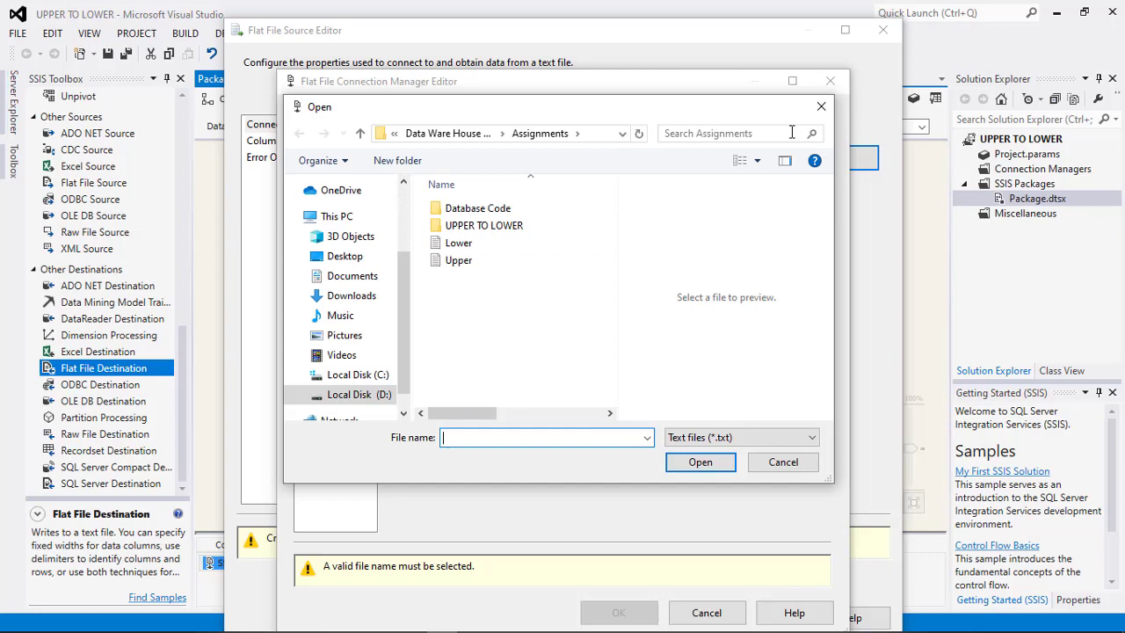
click(821, 106)
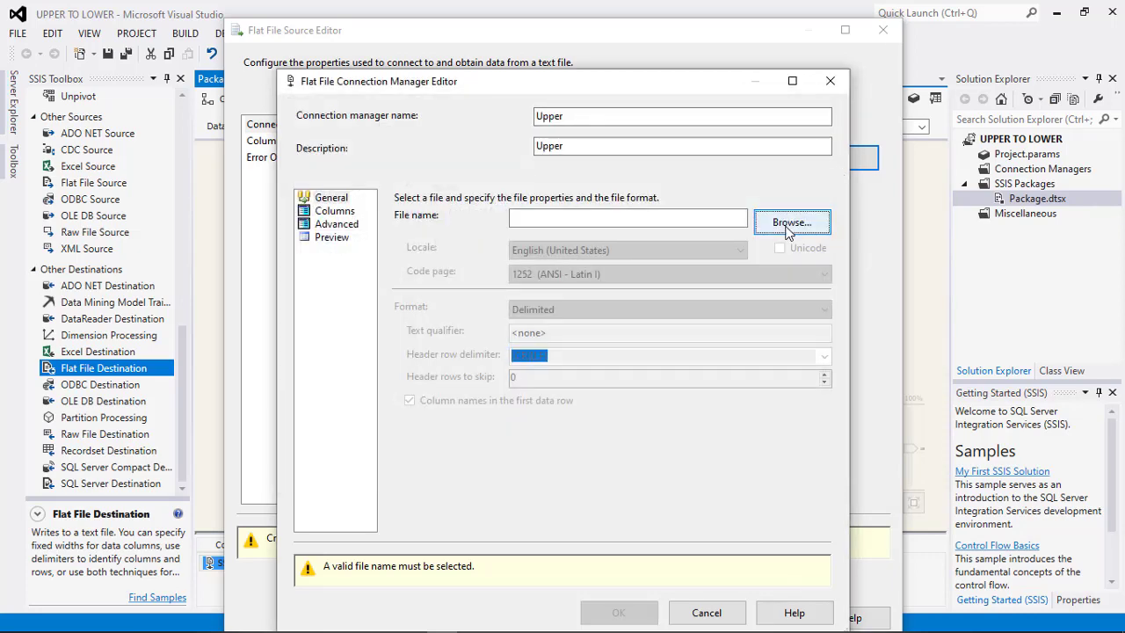
click(788, 227)
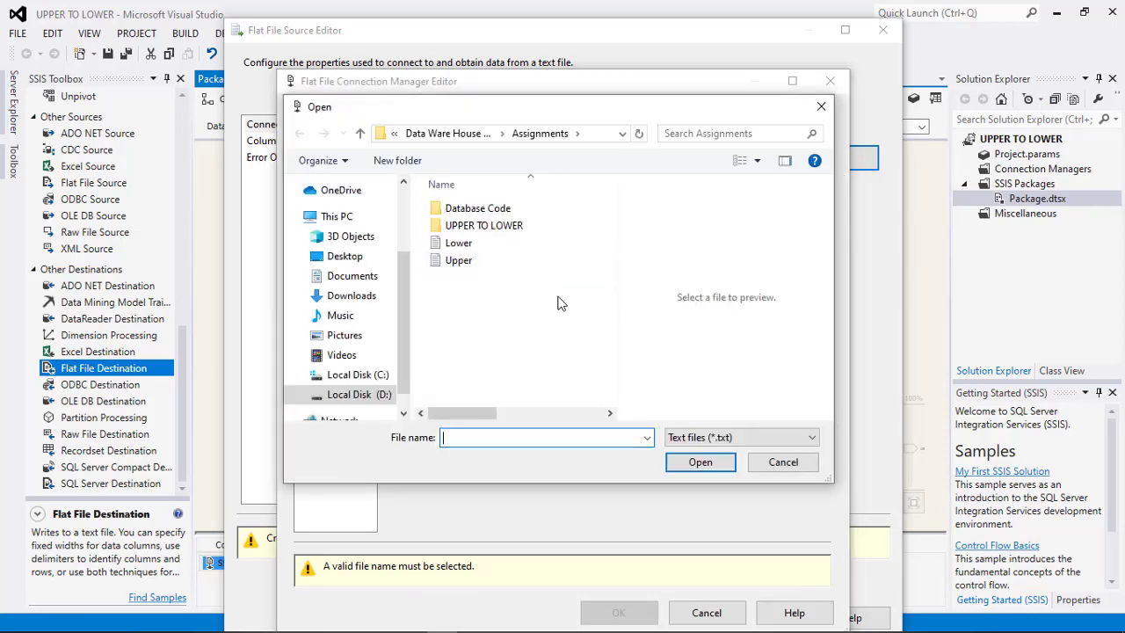
click(484, 262)
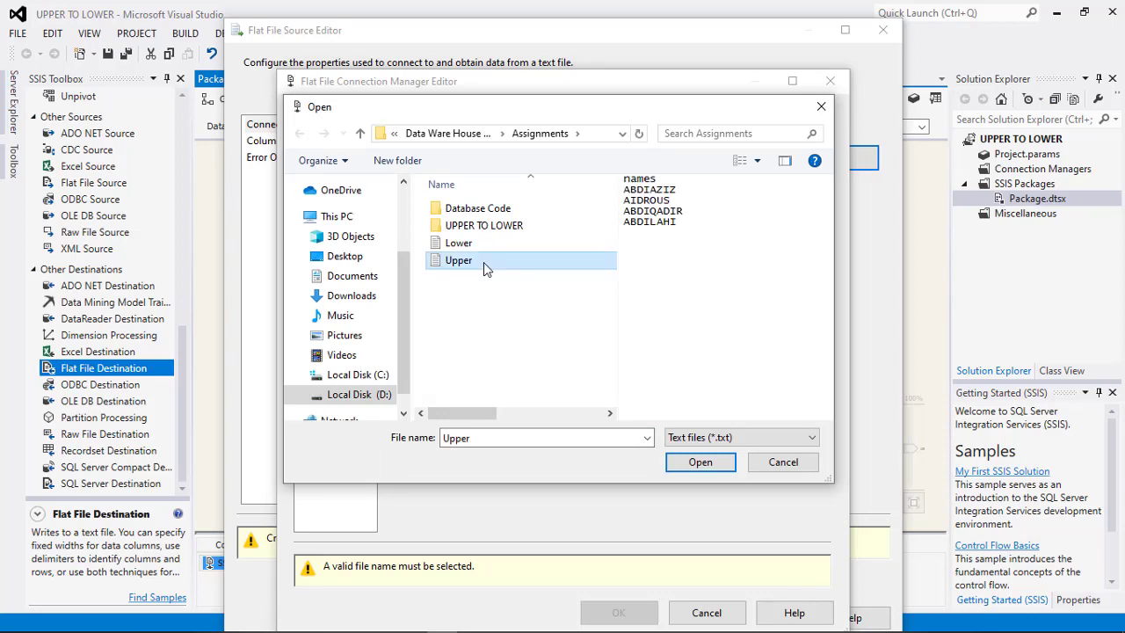
click(691, 464)
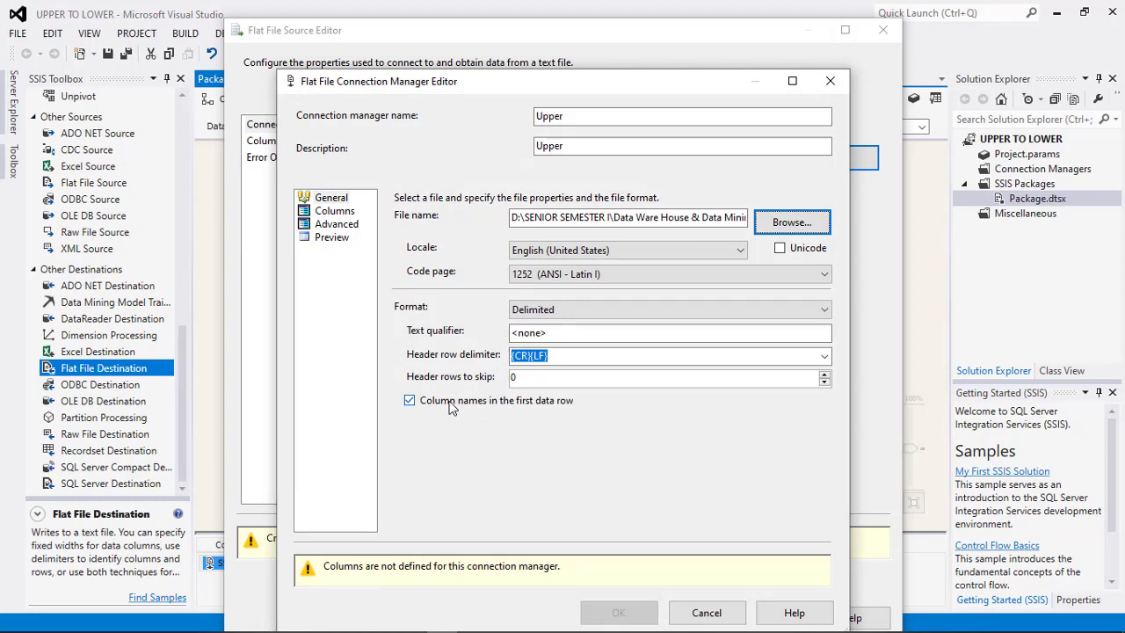
click(410, 402)
Review the column delimiters, save the Upper connection and preview the source names data.
click(334, 213)
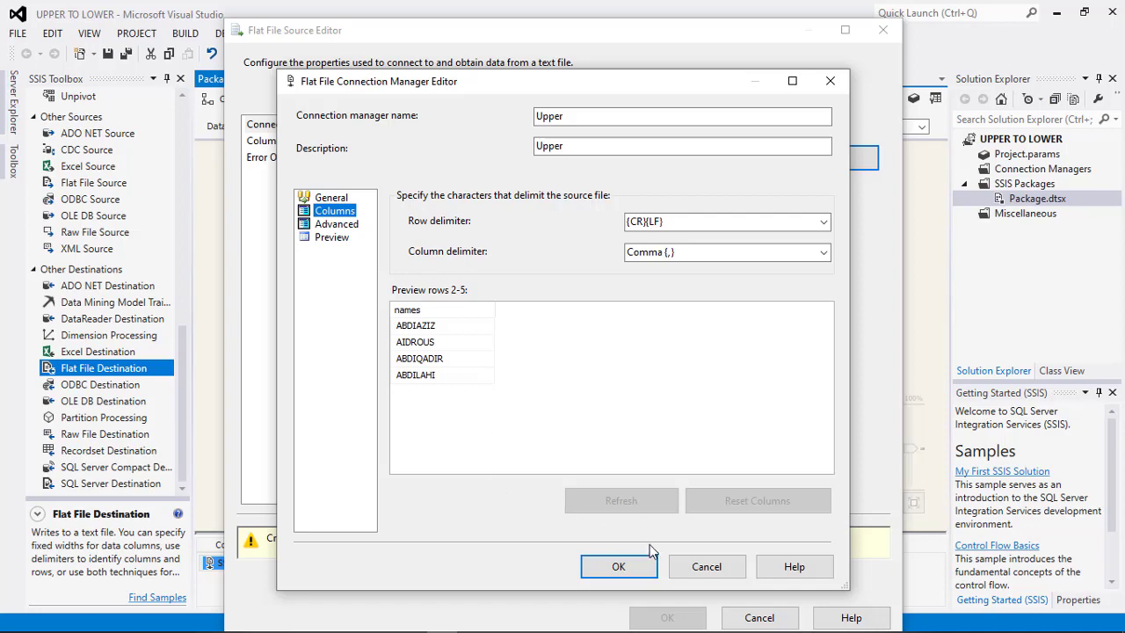
click(640, 572)
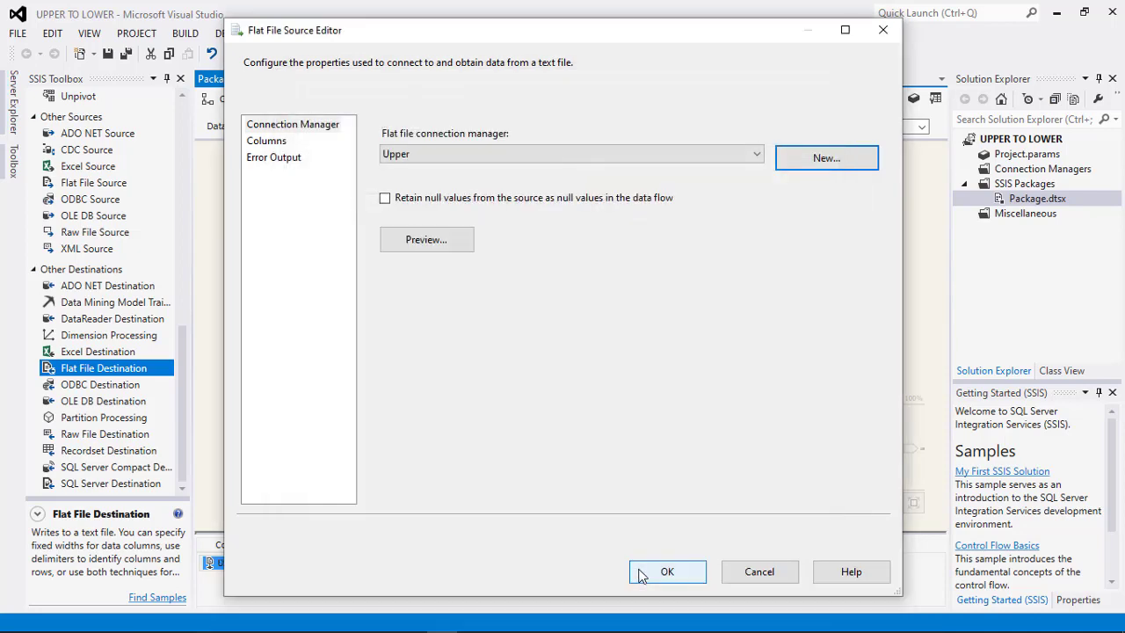
click(455, 251)
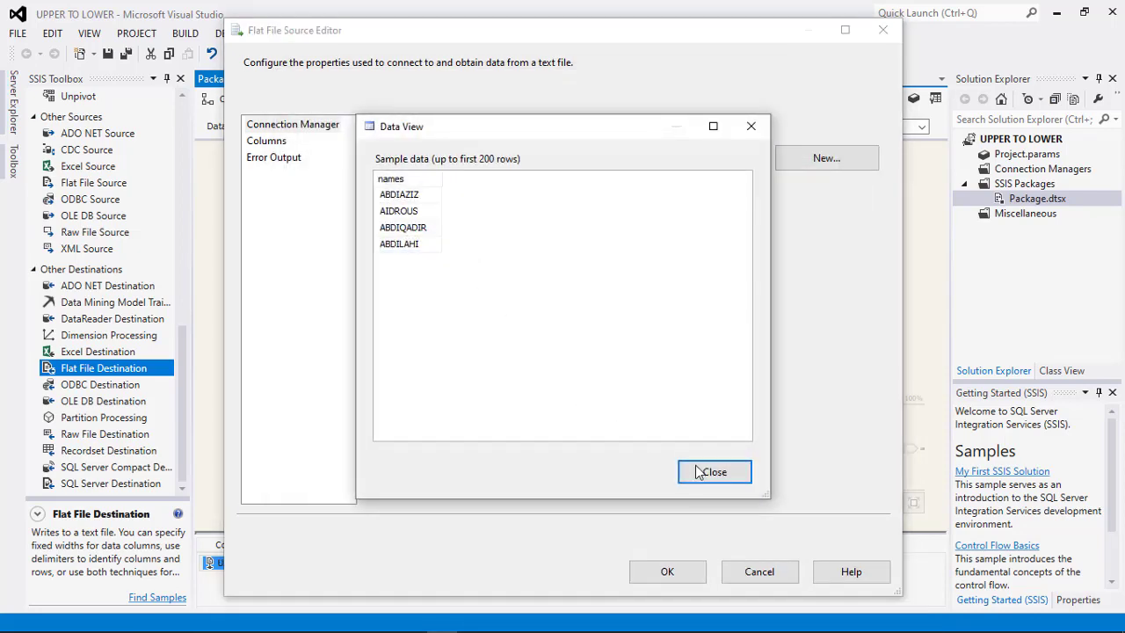
click(716, 480)
Confirm the Flat File Source, wire its output into the Derived Column, and open the Derived Column editor.
click(668, 572)
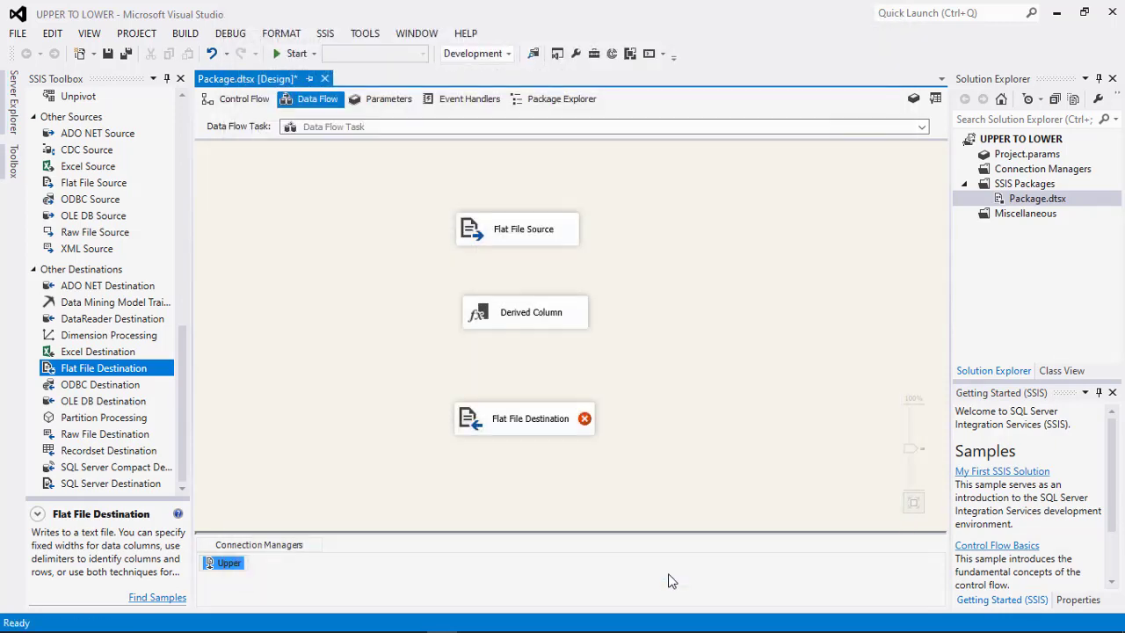
click(532, 236)
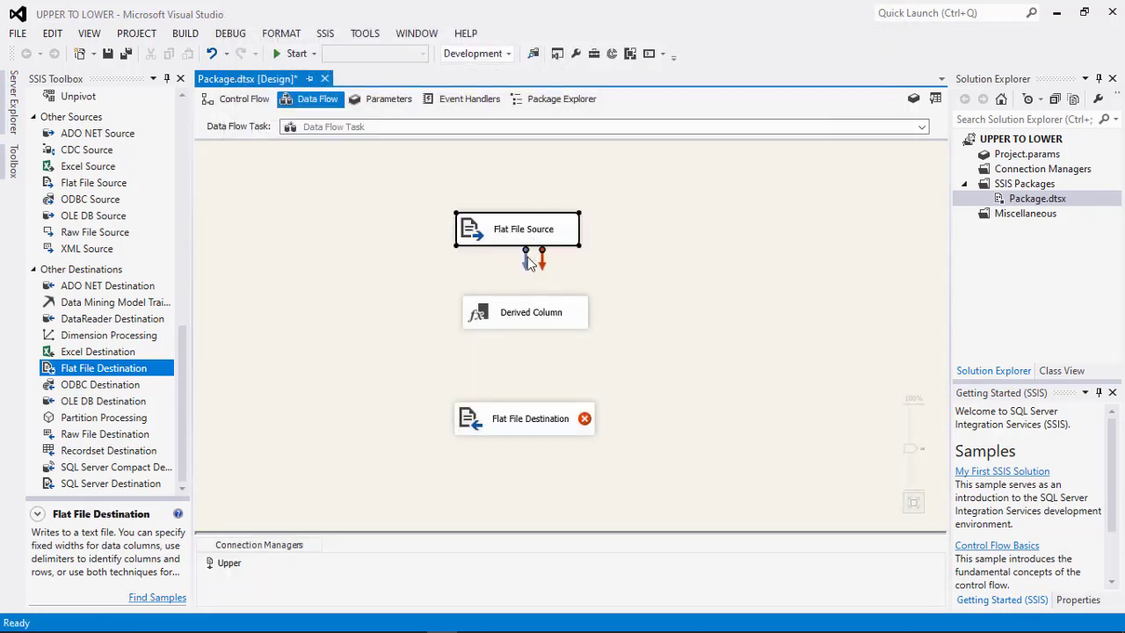
drag(525, 262, 523, 318)
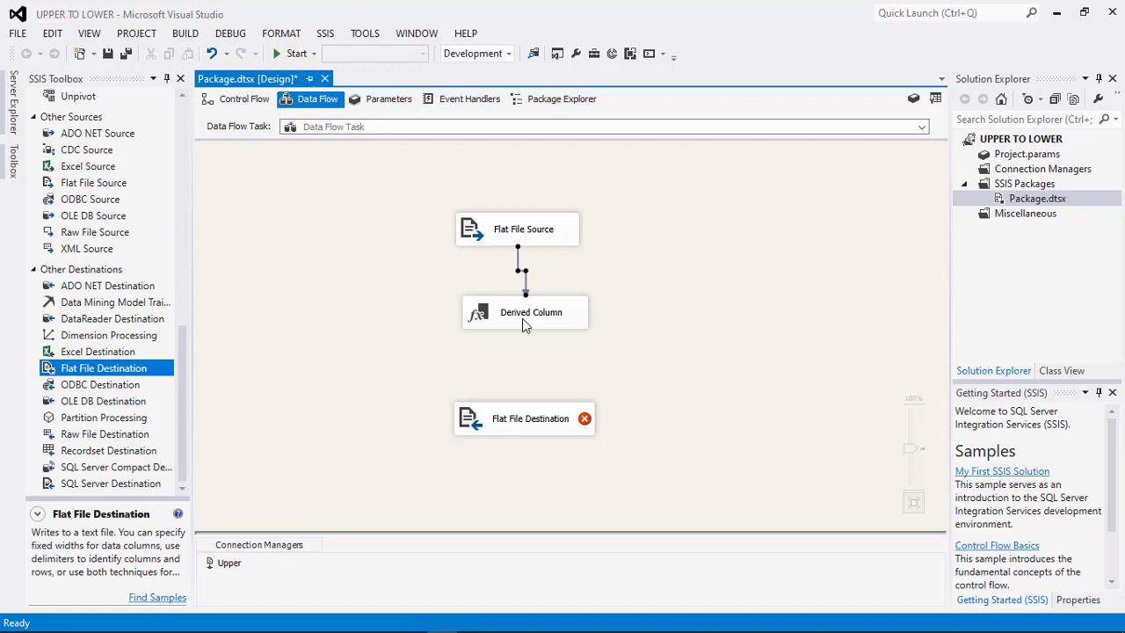
double_click(567, 319)
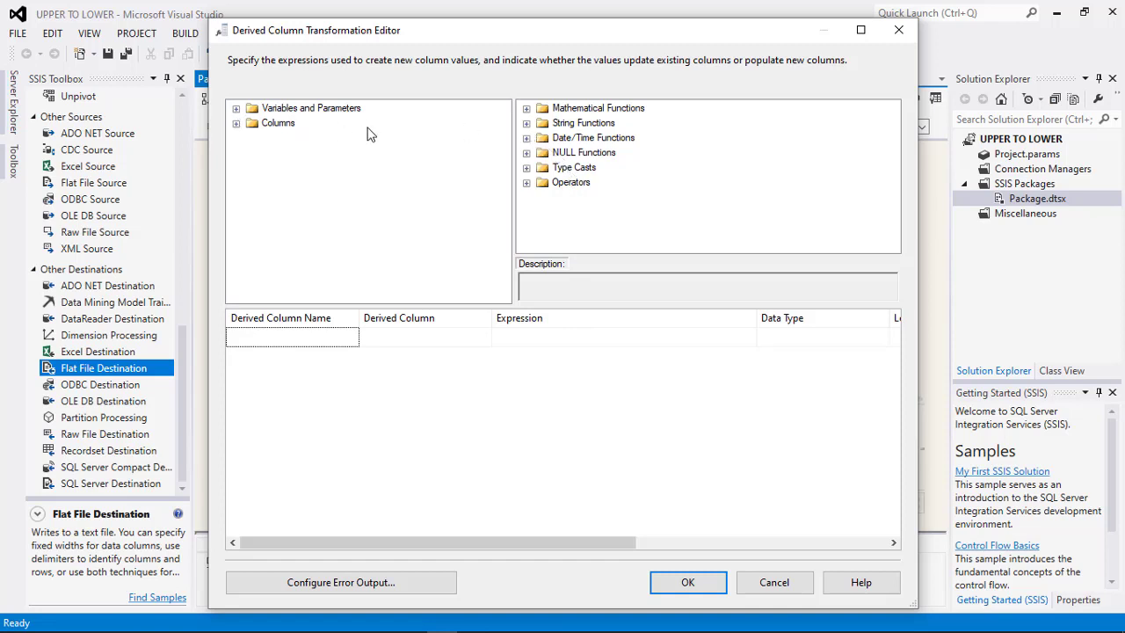
Add the names input column as a derived column row with [names] in its expression.
click(236, 123)
click(289, 139)
mouse_move(288, 145)
mouse_down()
mouse_move(313, 182)
mouse_move(348, 332)
mouse_up()
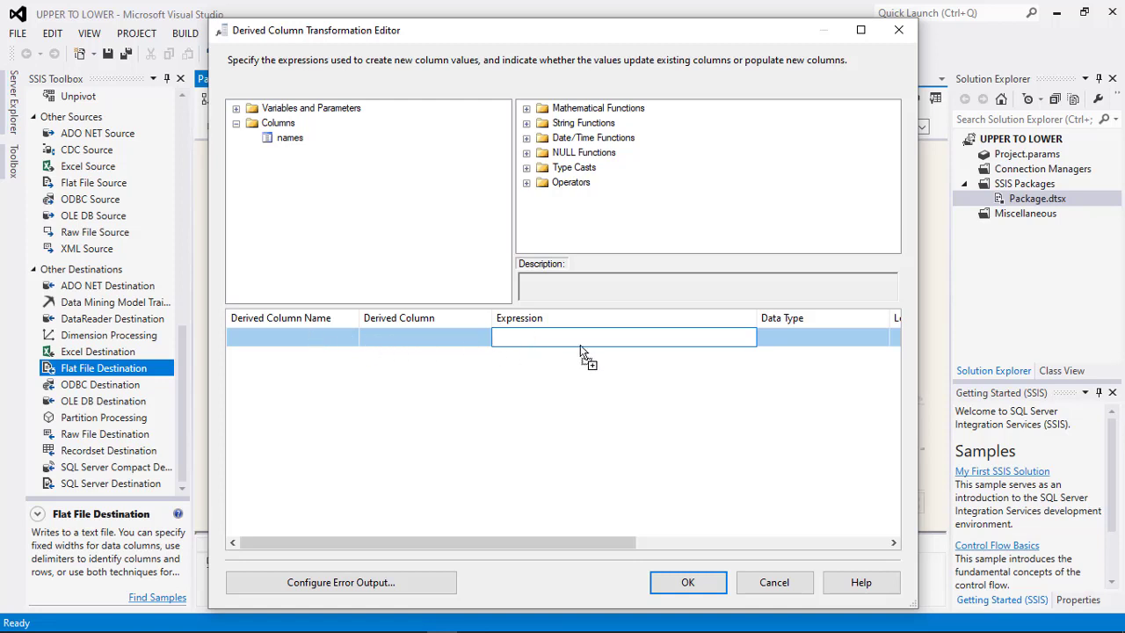
drag(580, 344, 588, 345)
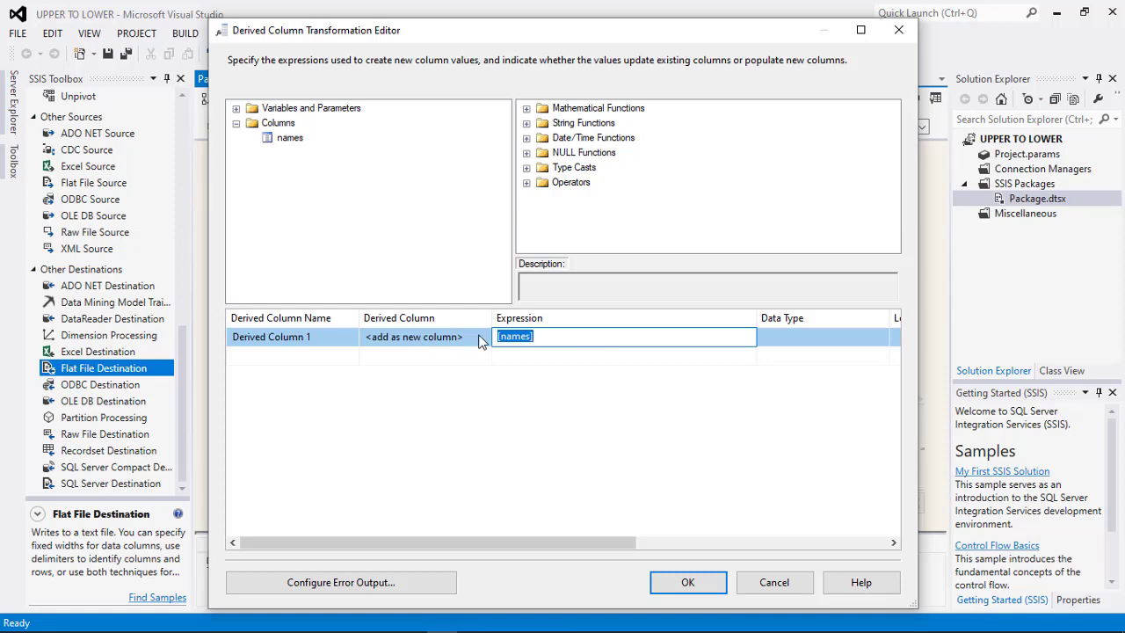
Build the expression LOWER([names]) using the LOWER string function.
click(526, 123)
scroll(560, 169, down, 2)
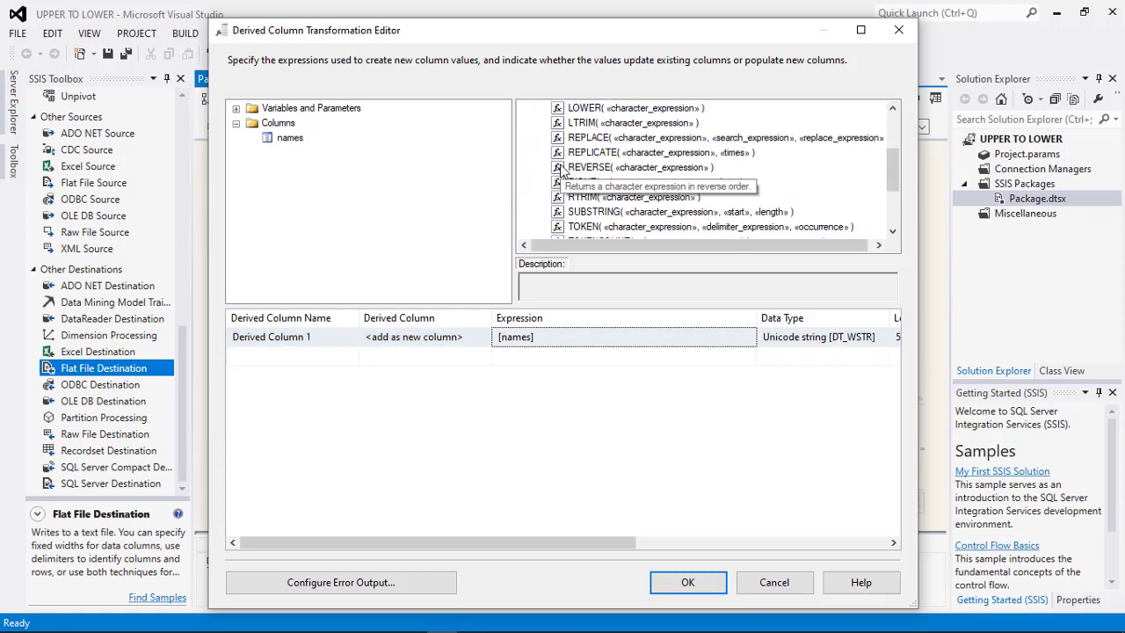
scroll(561, 169, up, 1)
click(589, 154)
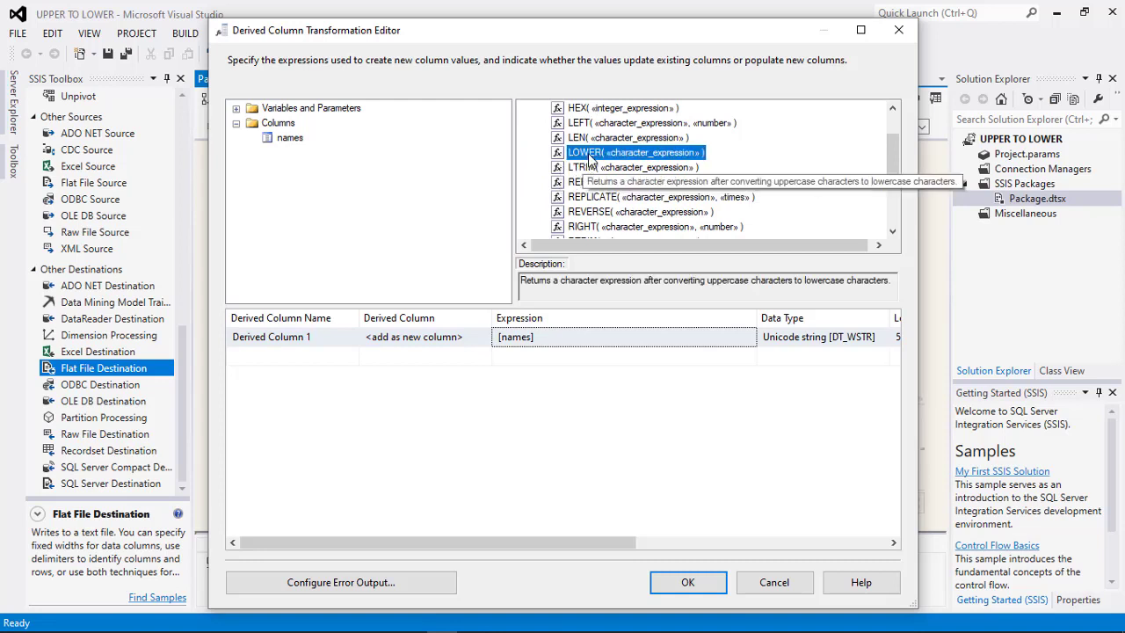
mouse_move(593, 160)
mouse_down()
mouse_move(565, 226)
mouse_move(542, 348)
mouse_move(493, 341)
mouse_up()
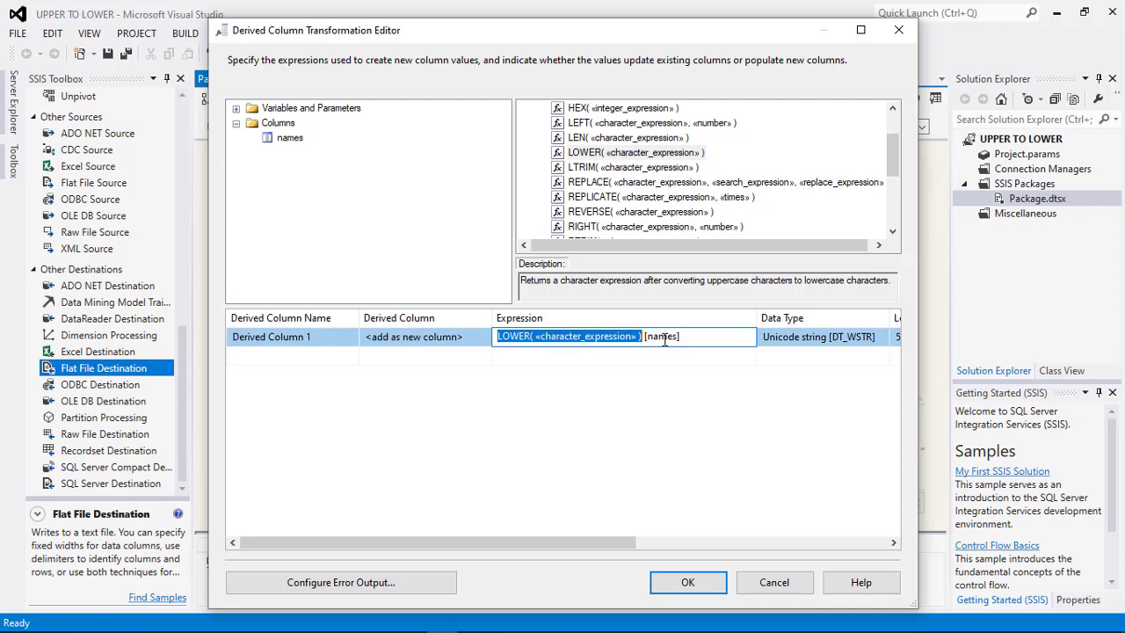
click(694, 335)
drag(694, 335, 644, 339)
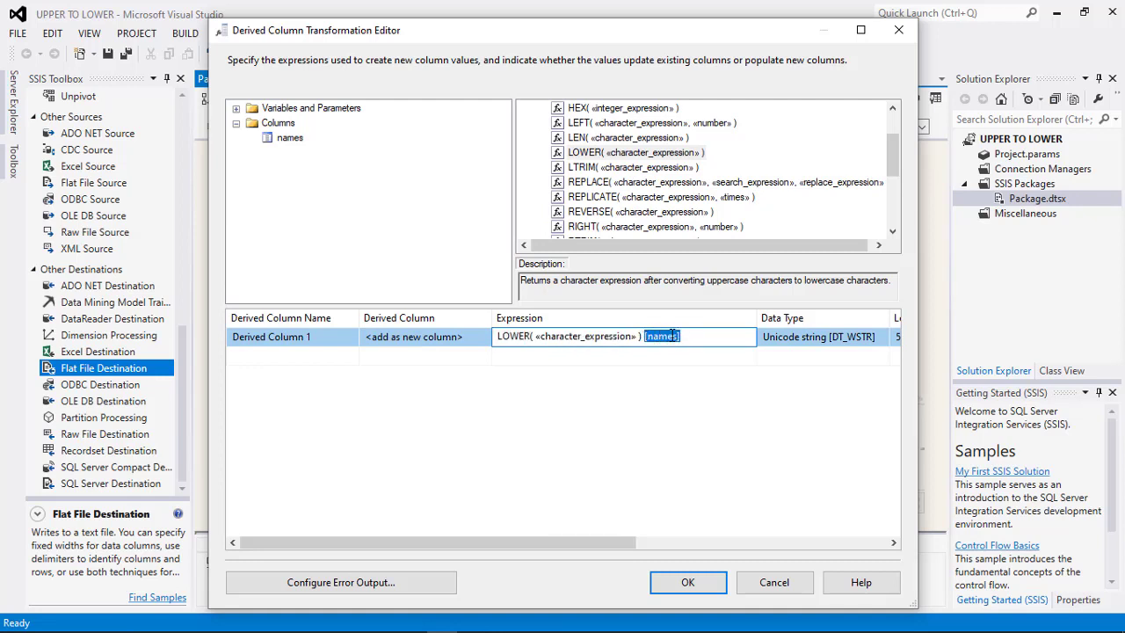
key(Delete)
drag(638, 339, 537, 336)
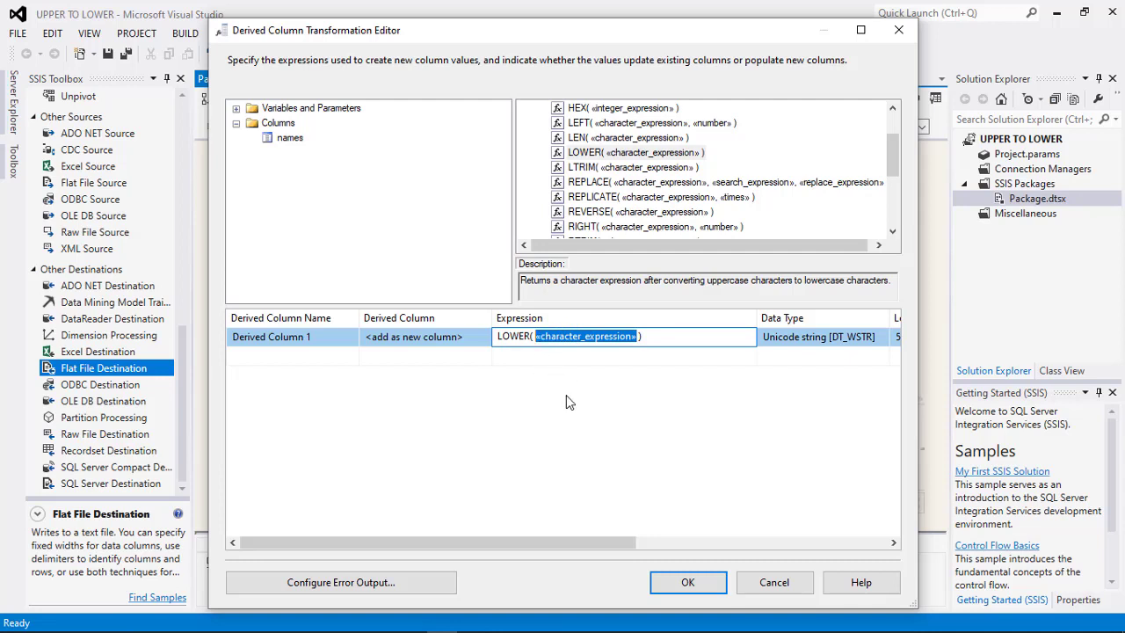
text([names])
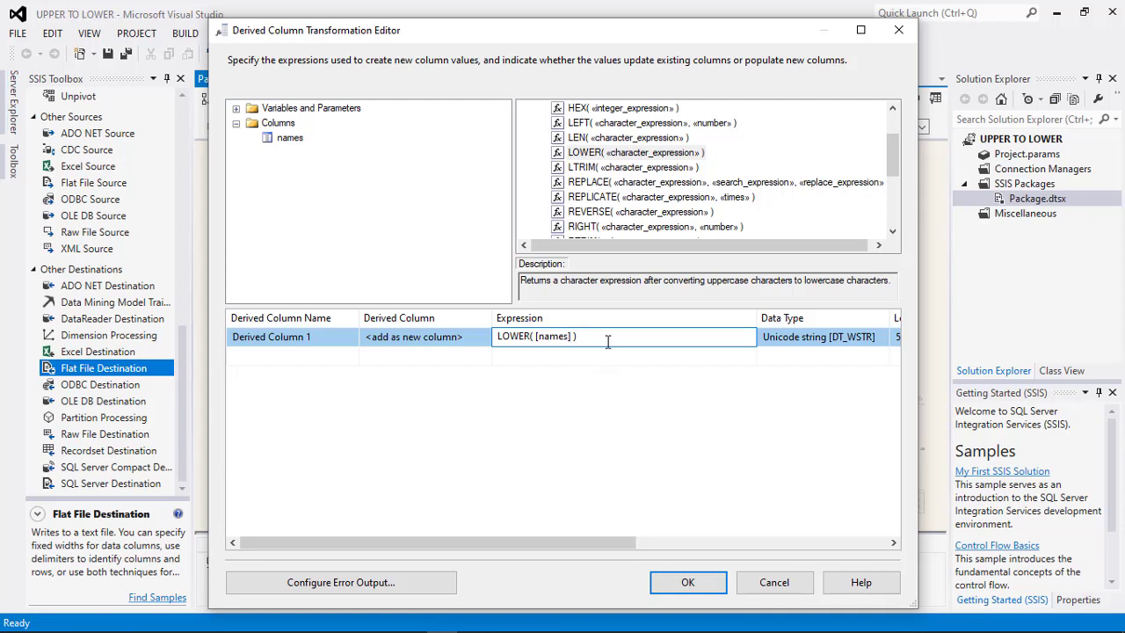
key(BackSpace)
key(BackSpace)
click(456, 341)
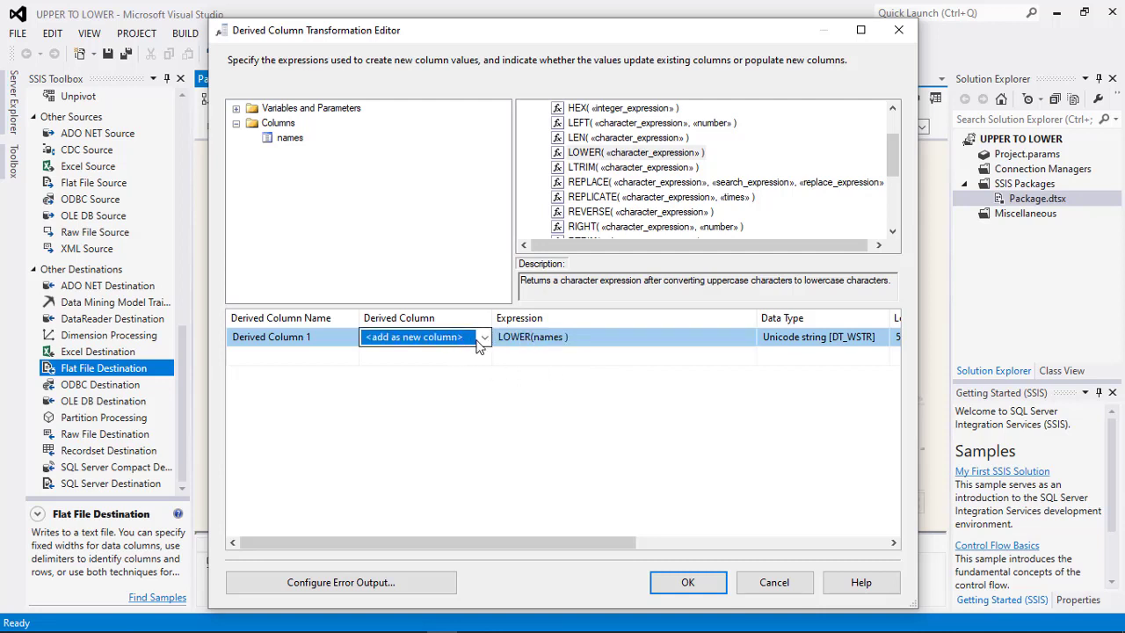
Set the derived column to replace the 'names' column.
click(484, 339)
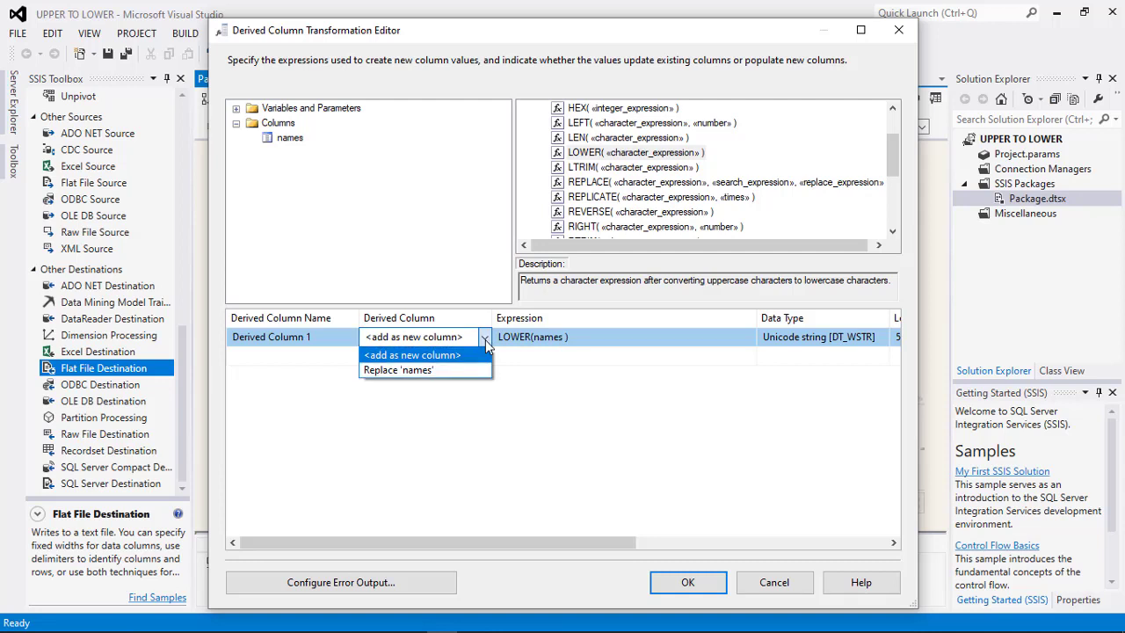
click(435, 370)
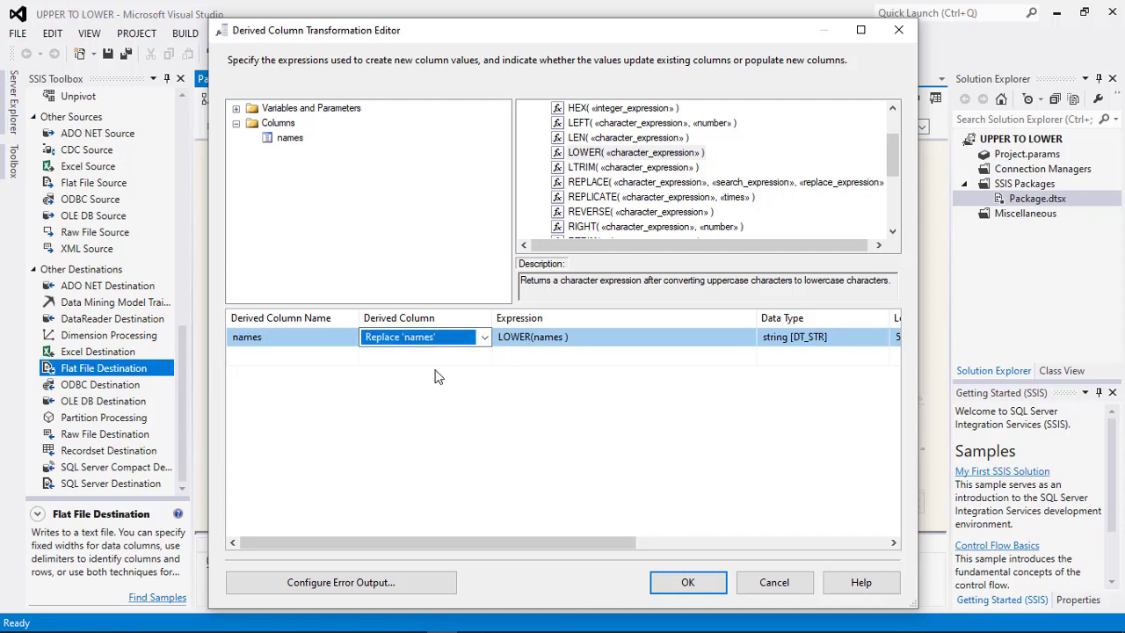
click(443, 449)
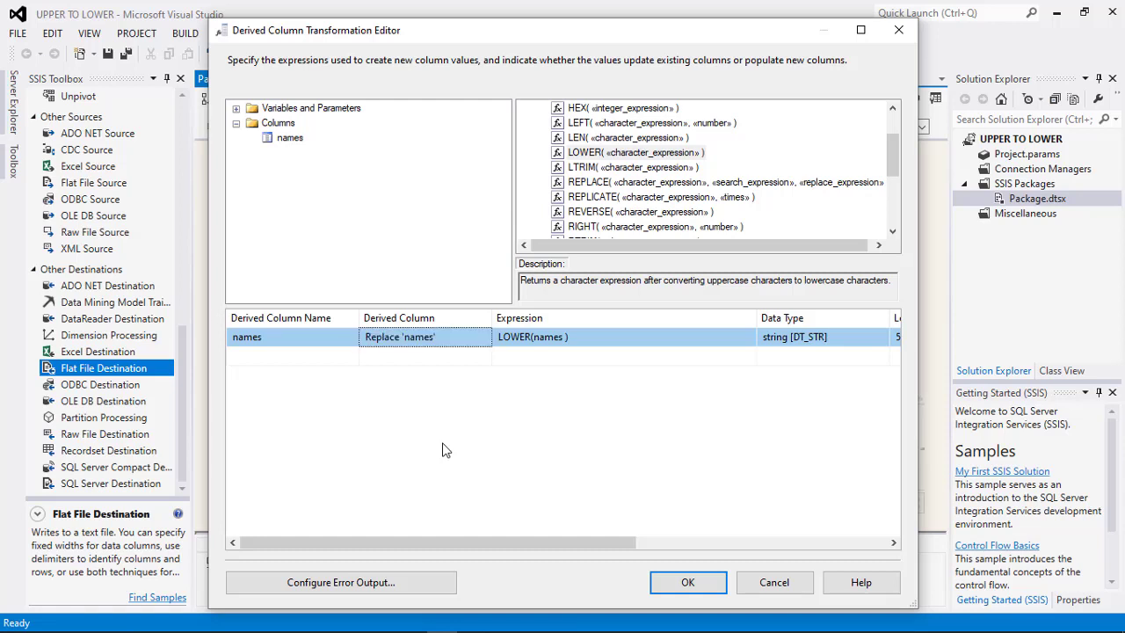
Connect the Derived Column to the Flat File Destination and start a new delimited output connection.
click(685, 587)
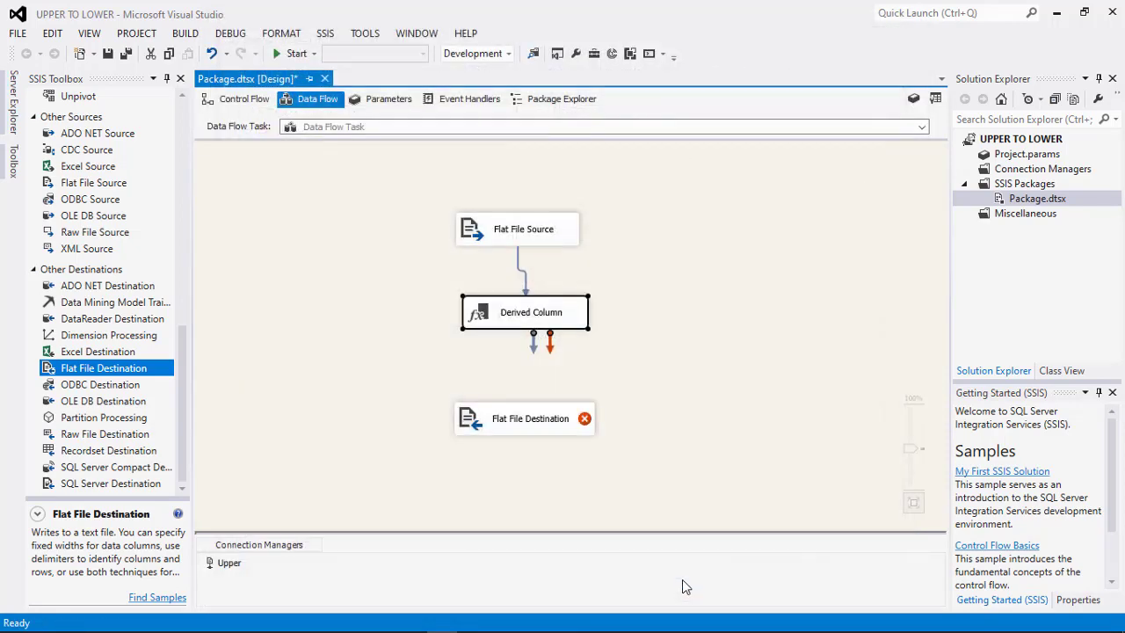
drag(533, 349, 527, 426)
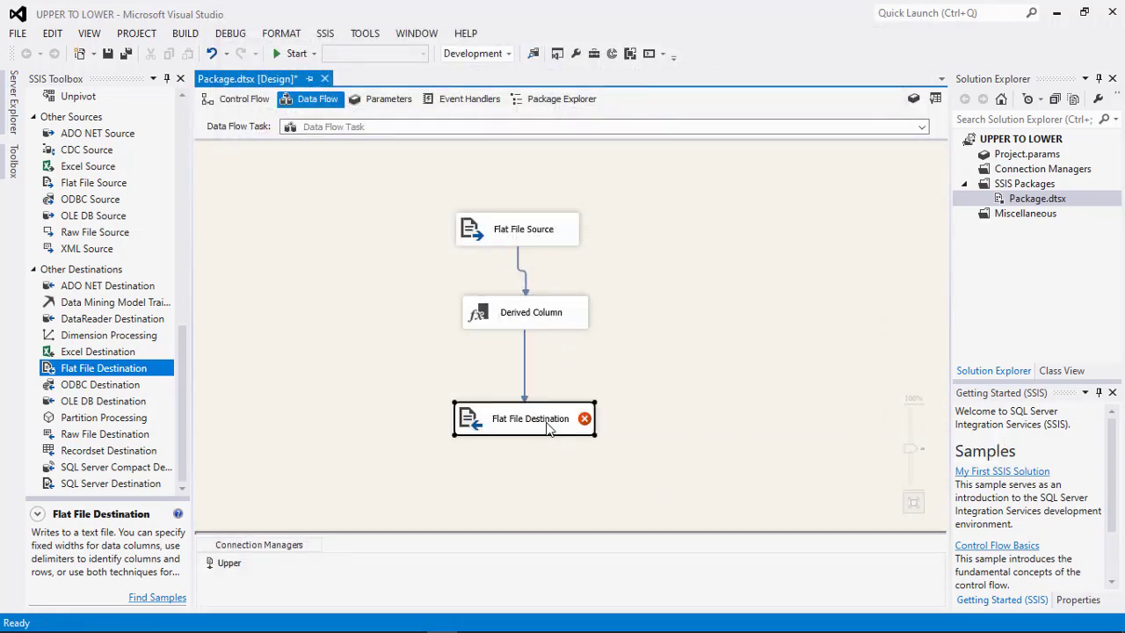
double_click(548, 428)
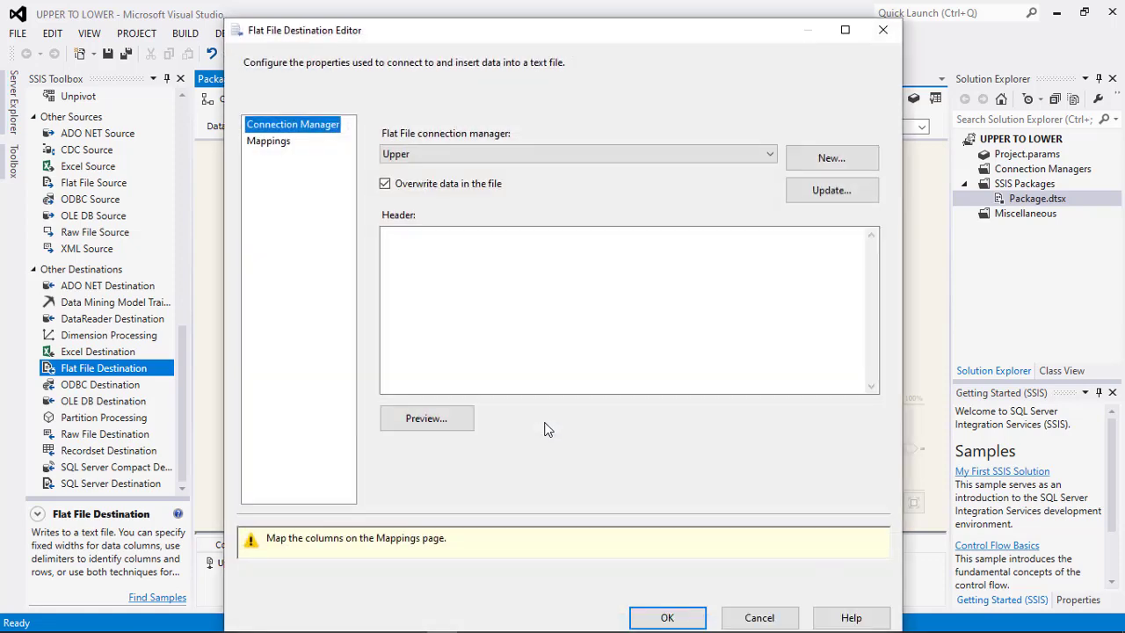
click(831, 159)
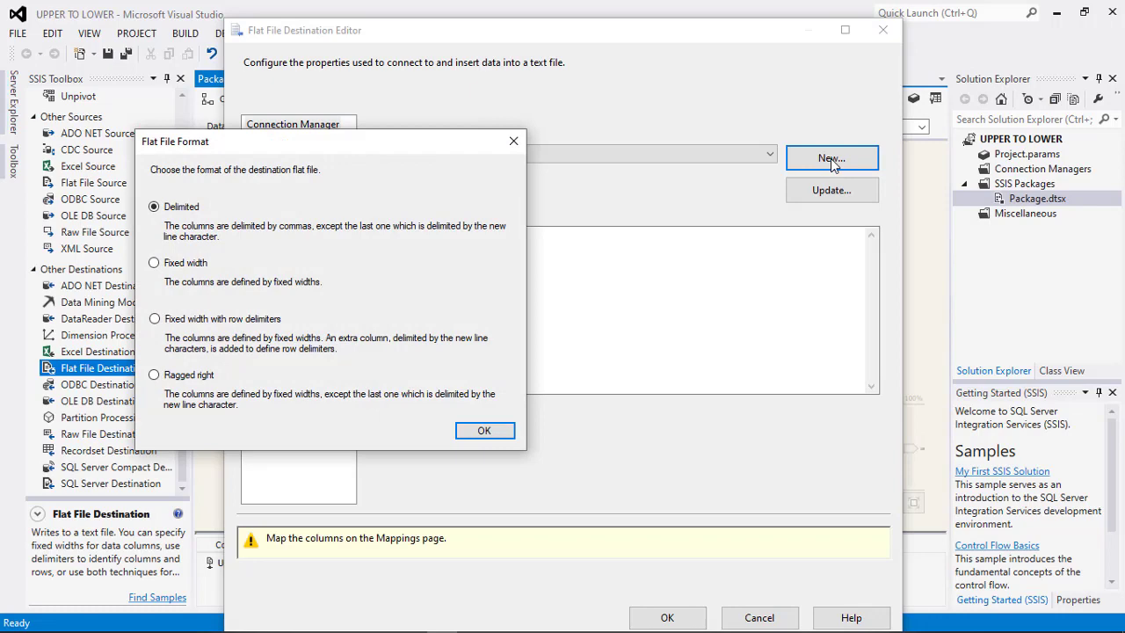
click(508, 430)
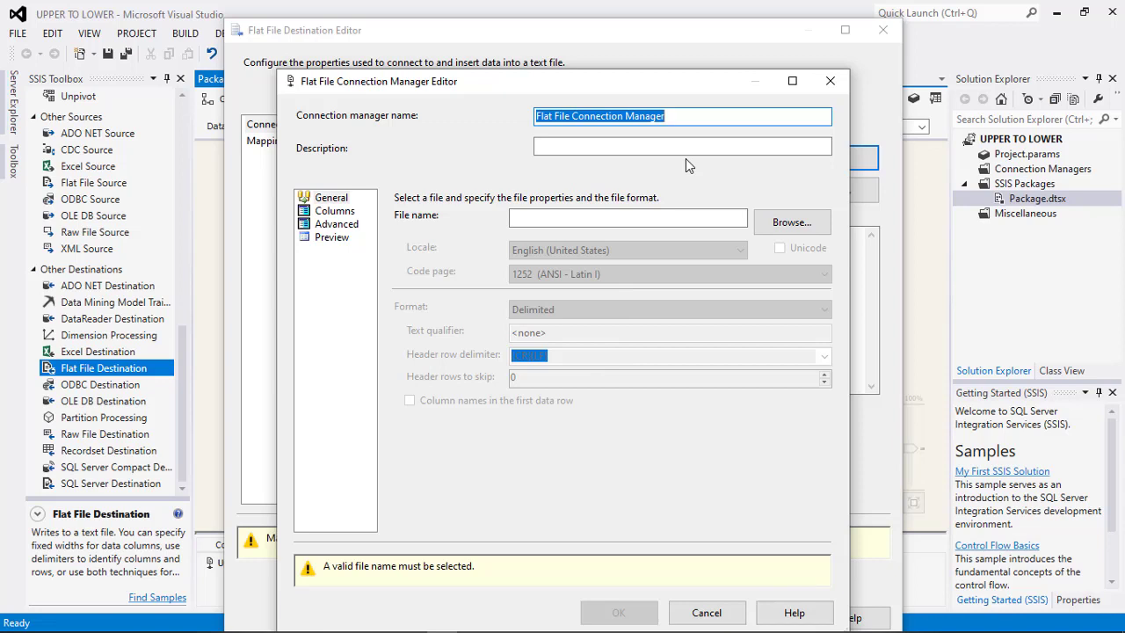
Name the new connection Lower and copy Lower into its description.
text(Lower)
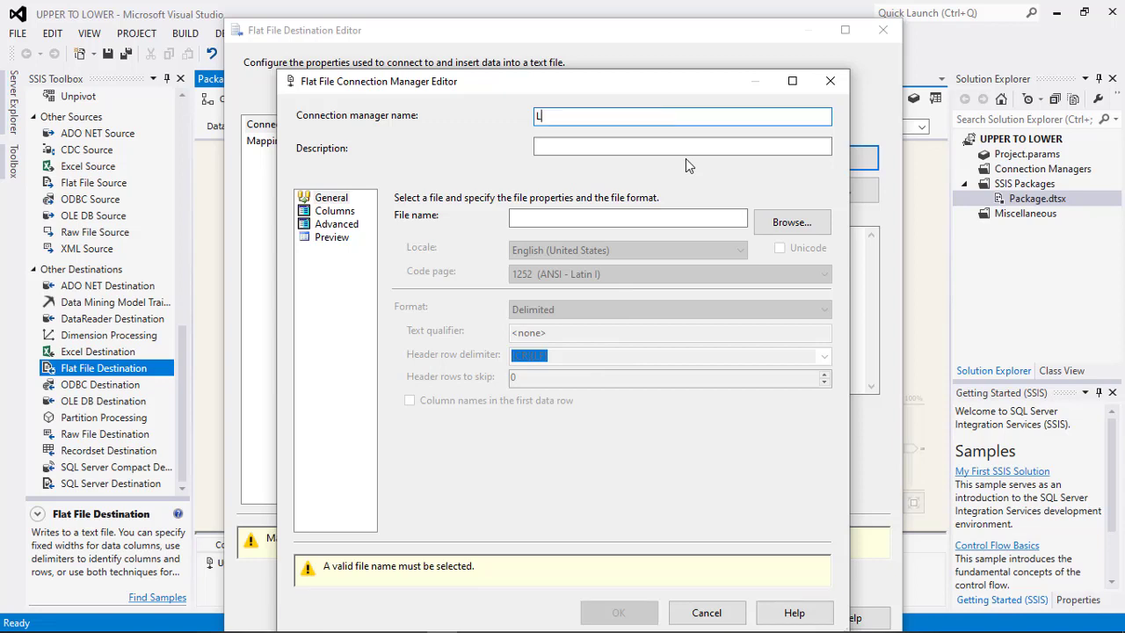
key(ctrl+a)
key(ctrl+c)
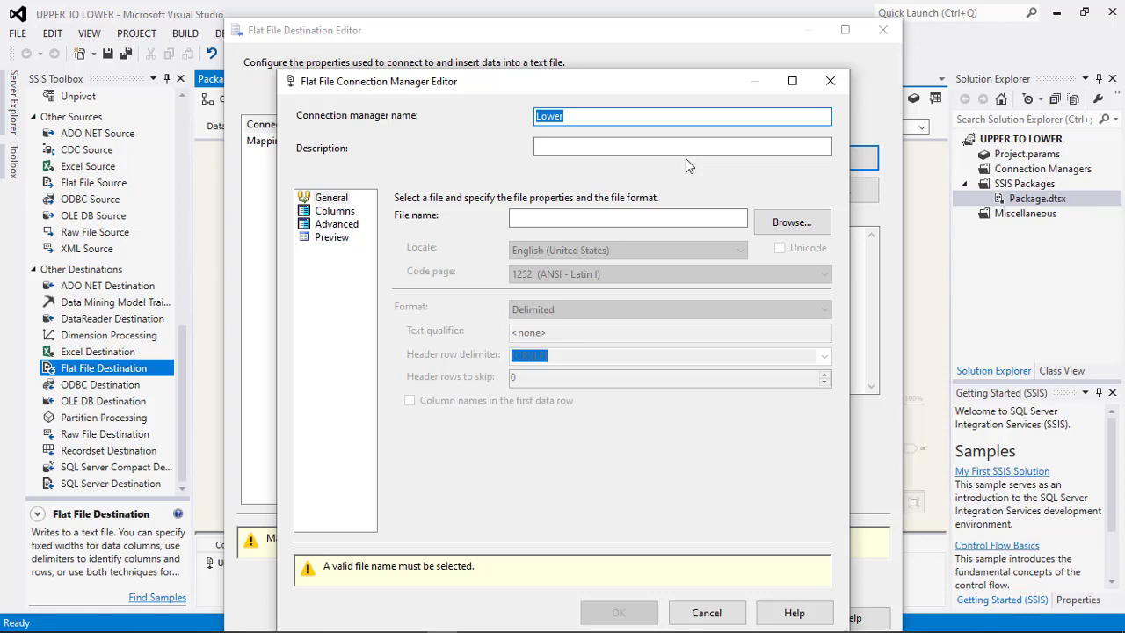
key(Tab)
key(ctrl+v)
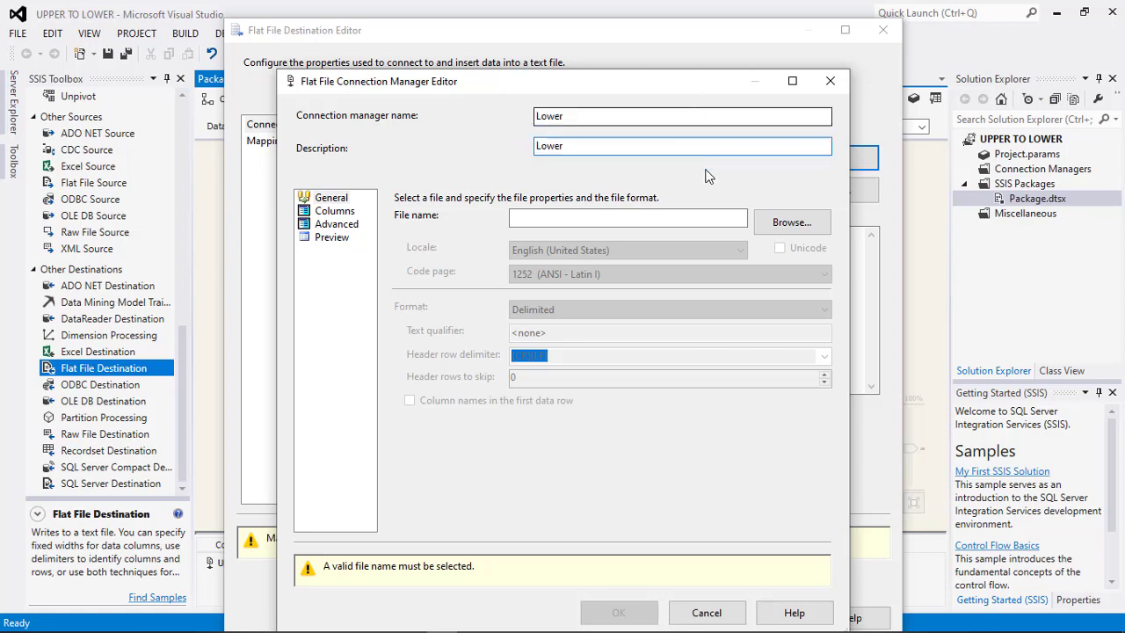
Target Lower.txt with column names in the first data row, check the columns, and save the connection.
click(798, 223)
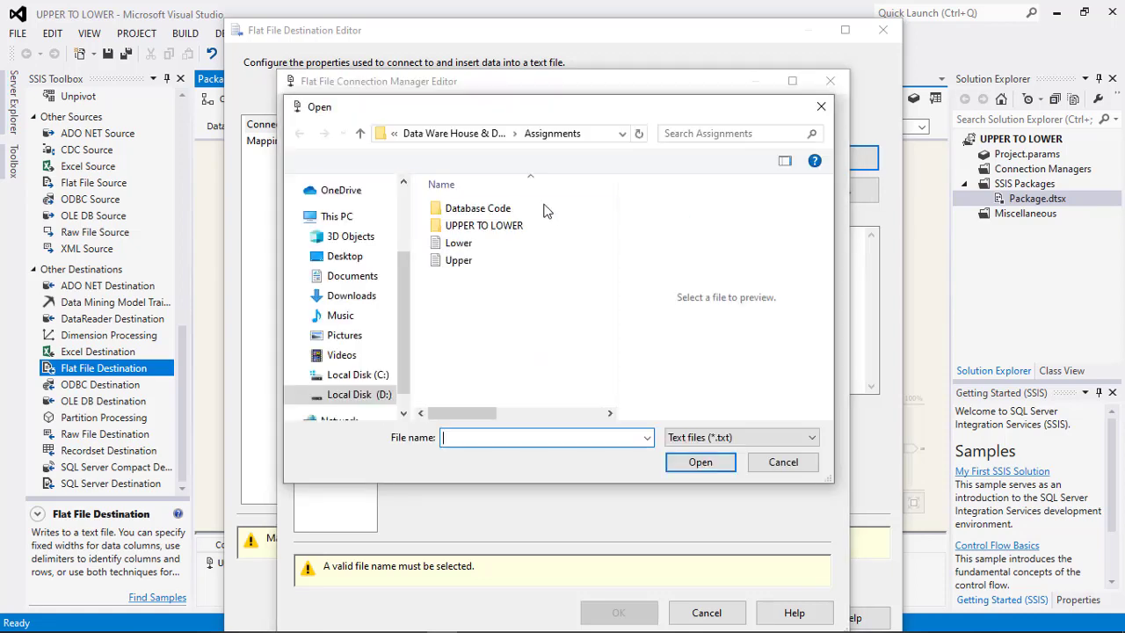
click(464, 251)
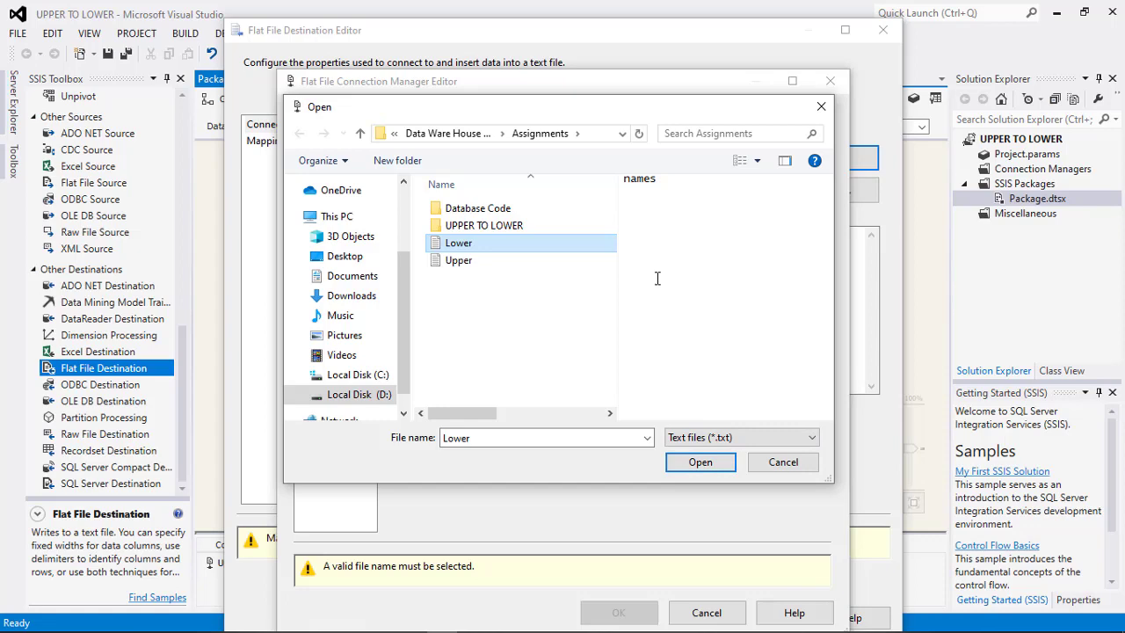
click(699, 465)
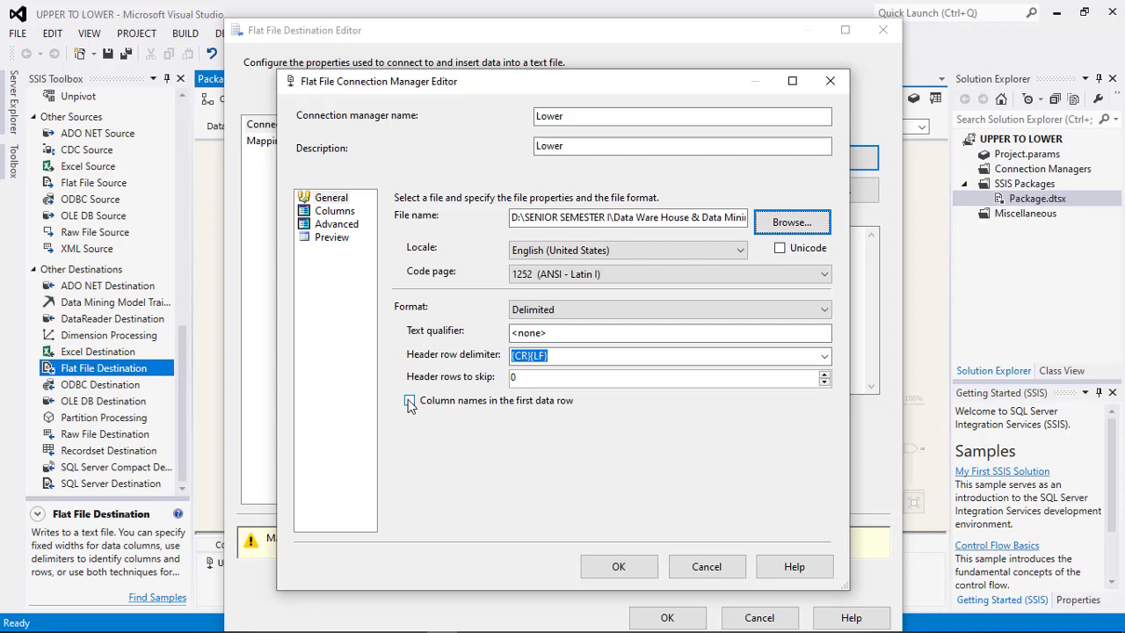
click(410, 400)
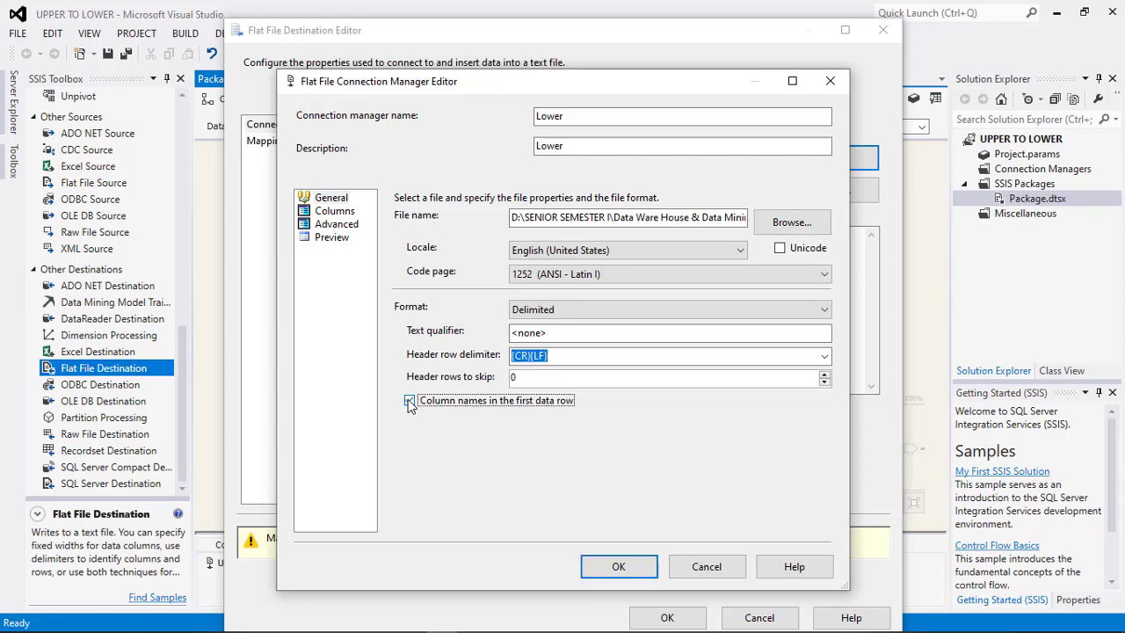
click(327, 214)
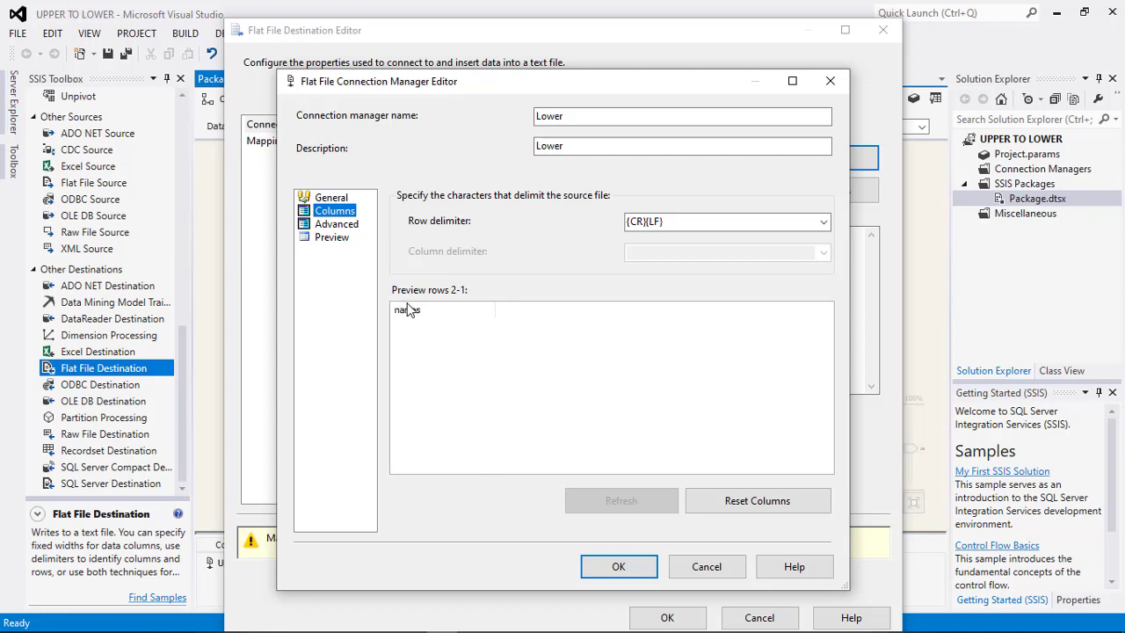
click(620, 567)
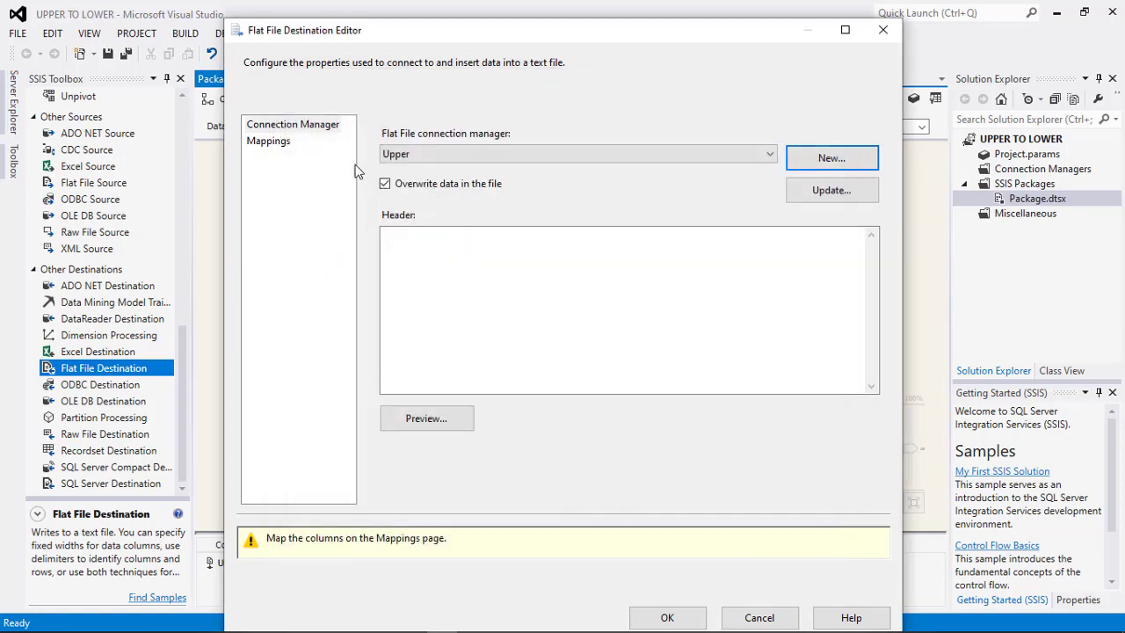
Verify the names-to-names mapping, accept the destination settings, and save all project files.
click(268, 143)
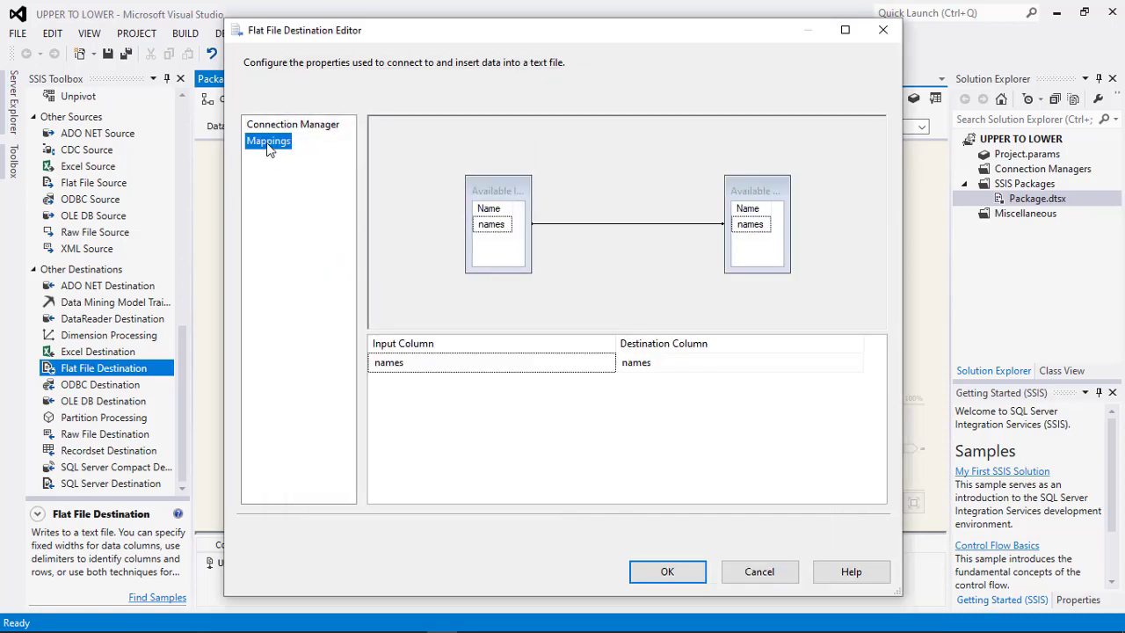
click(670, 575)
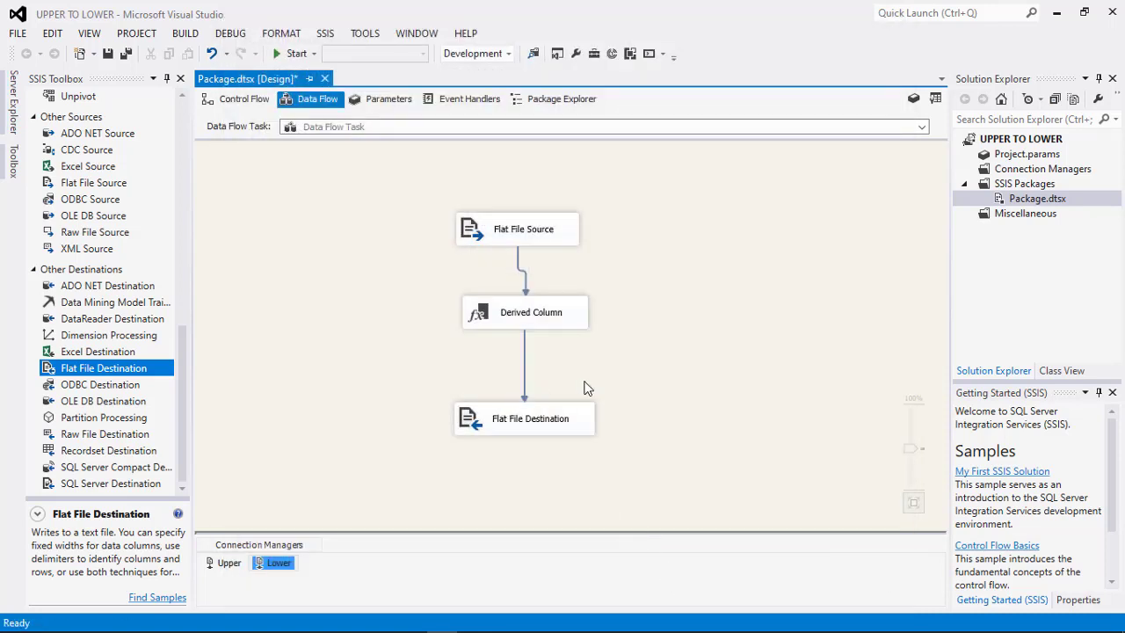
click(128, 55)
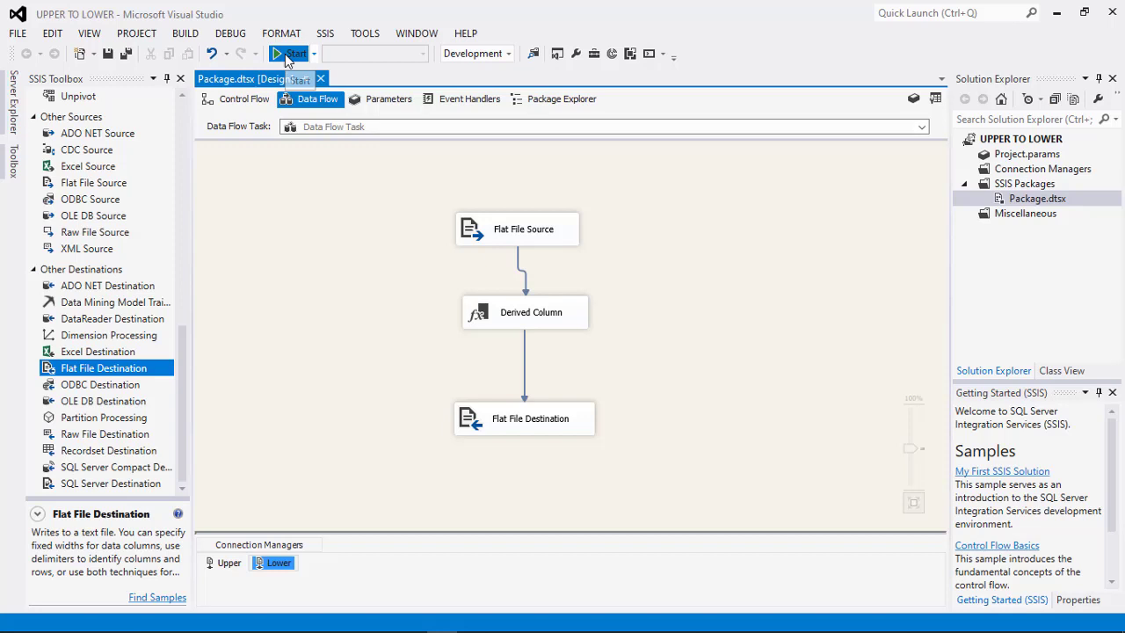
Run Package.dtsx, confirm all three components succeed with 4 rows, then switch to the Assignments folder.
click(286, 58)
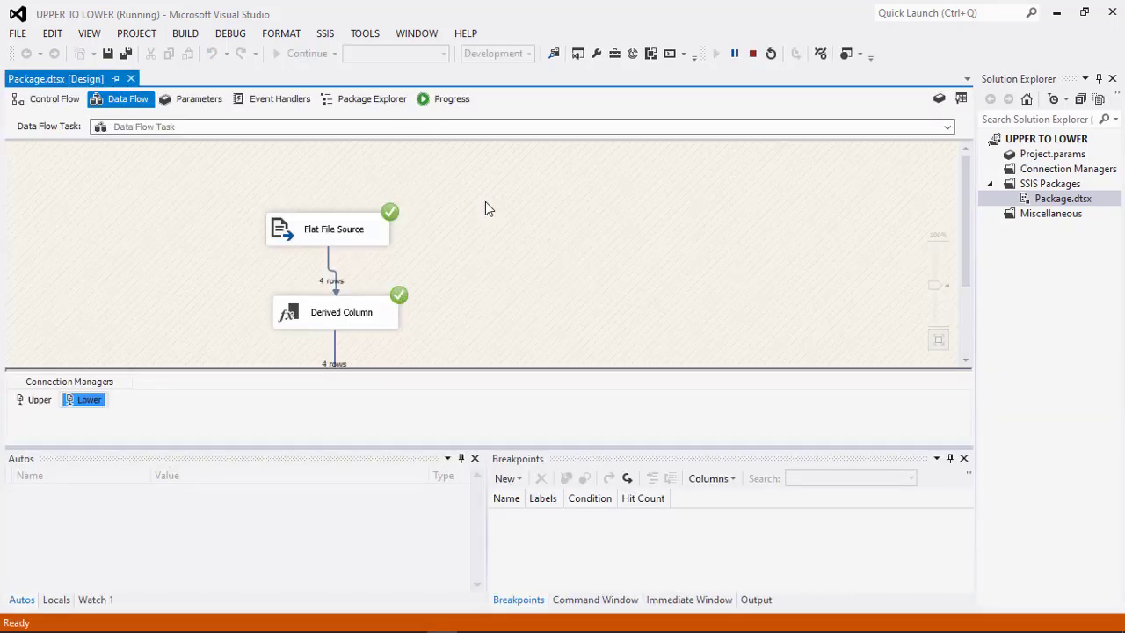
scroll(486, 203, down, 3)
scroll(486, 201, up, 3)
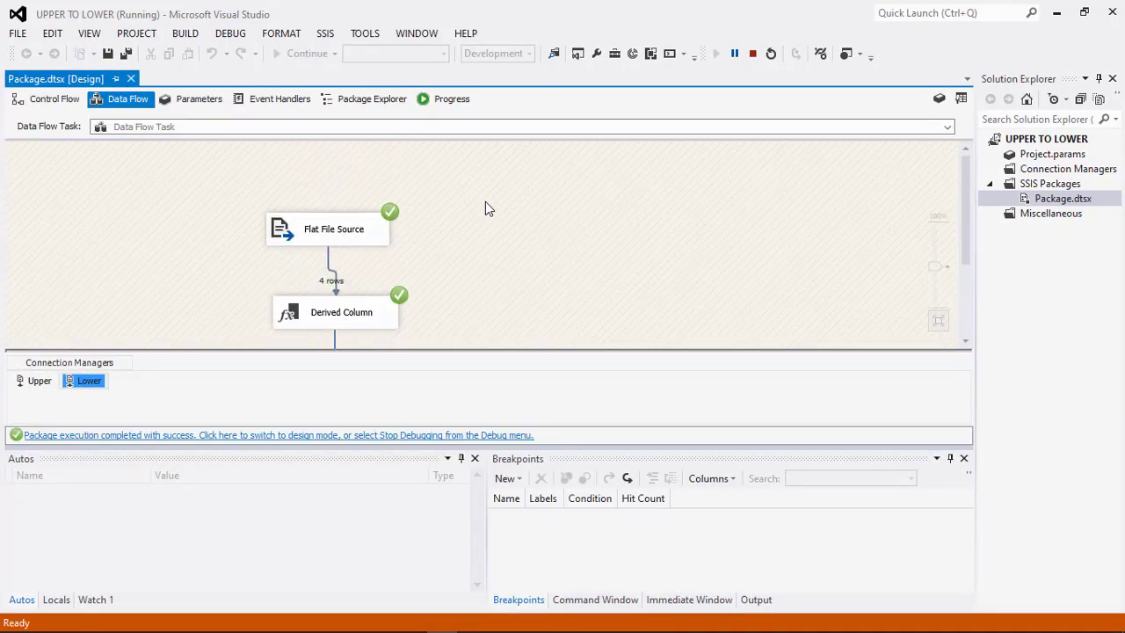
scroll(486, 201, down, 3)
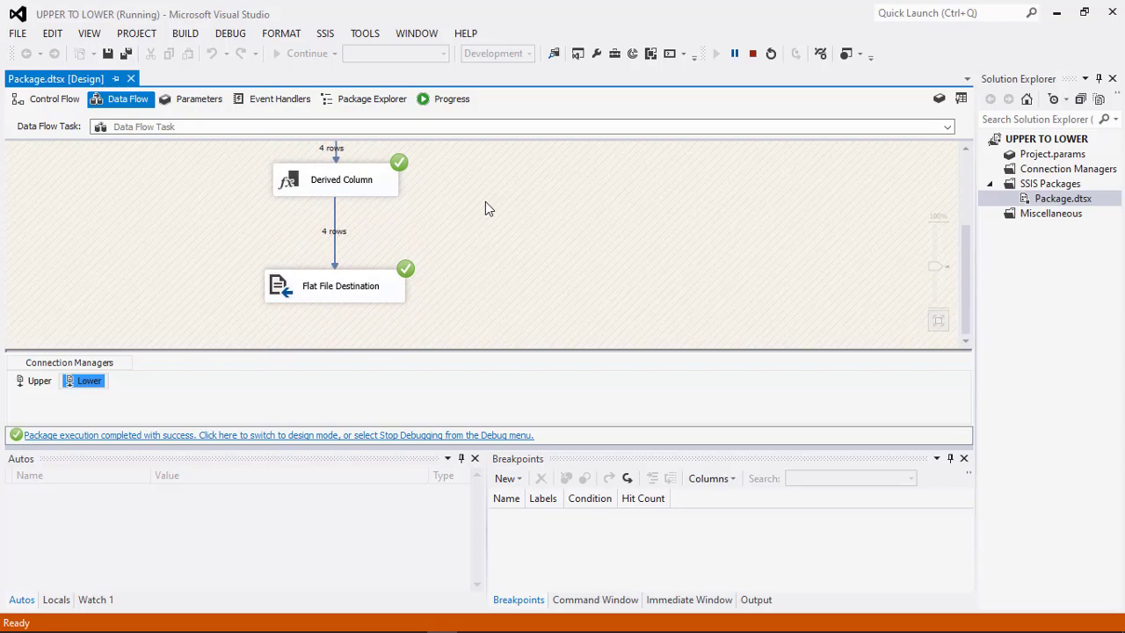
key(alt+Tab)
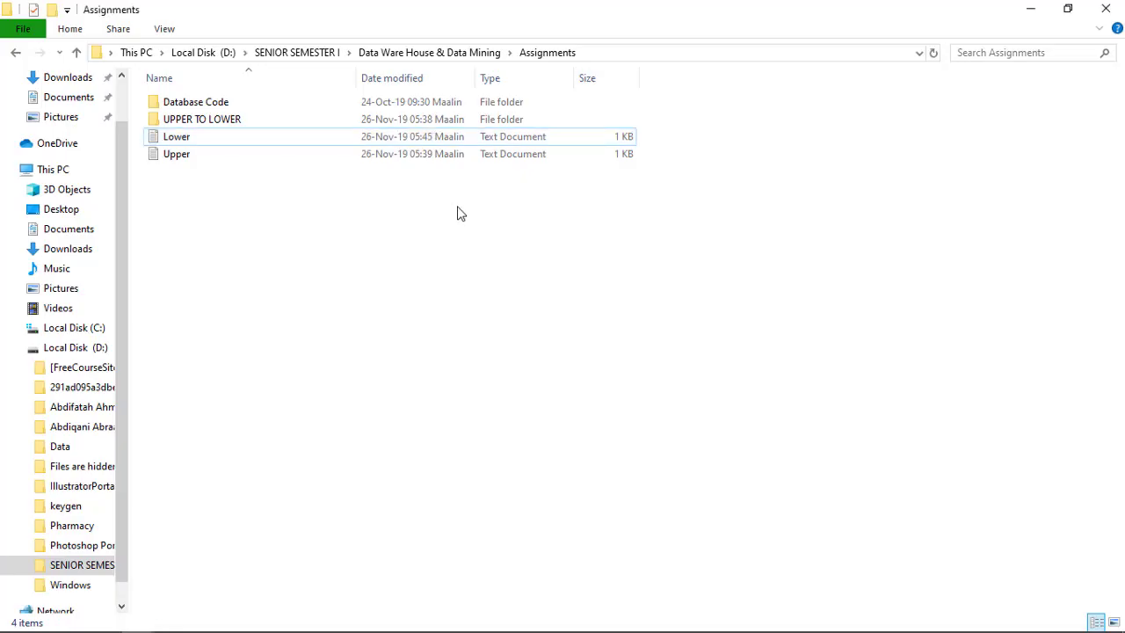
Open Lower.txt and Upper.txt in Notepad and compare the lowercase names against the uppercase originals.
click(452, 139)
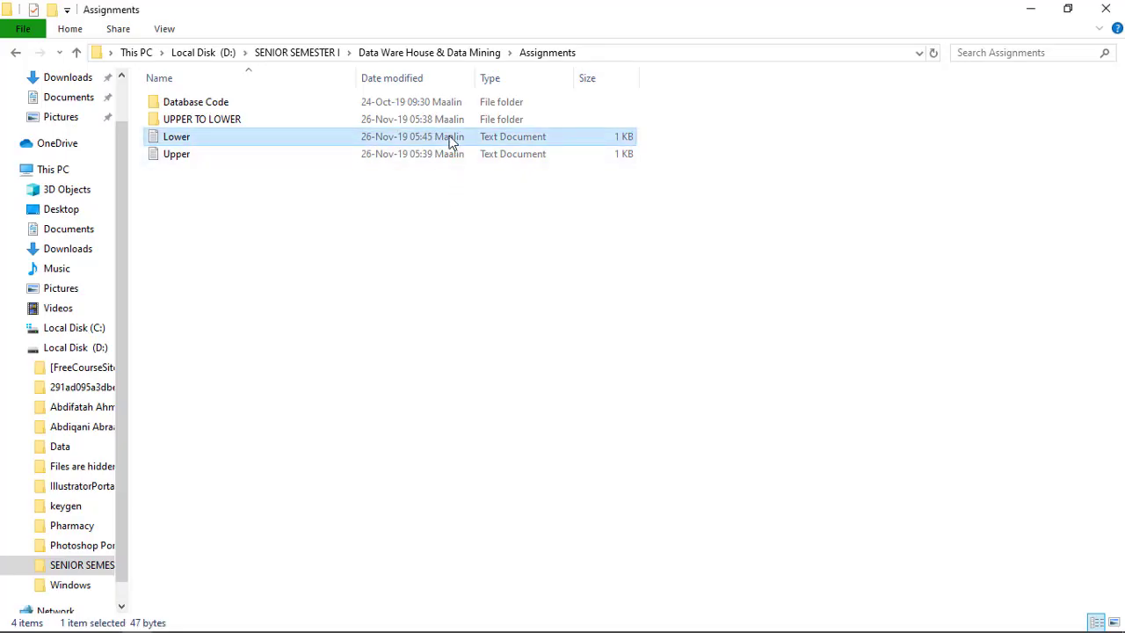
double_click(452, 139)
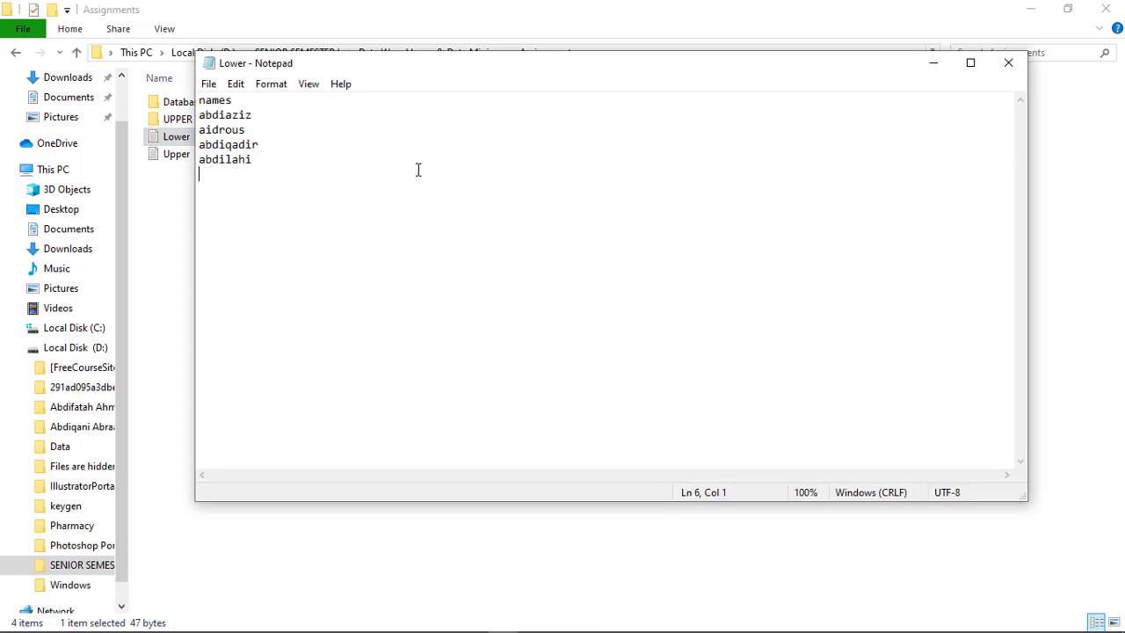
click(180, 155)
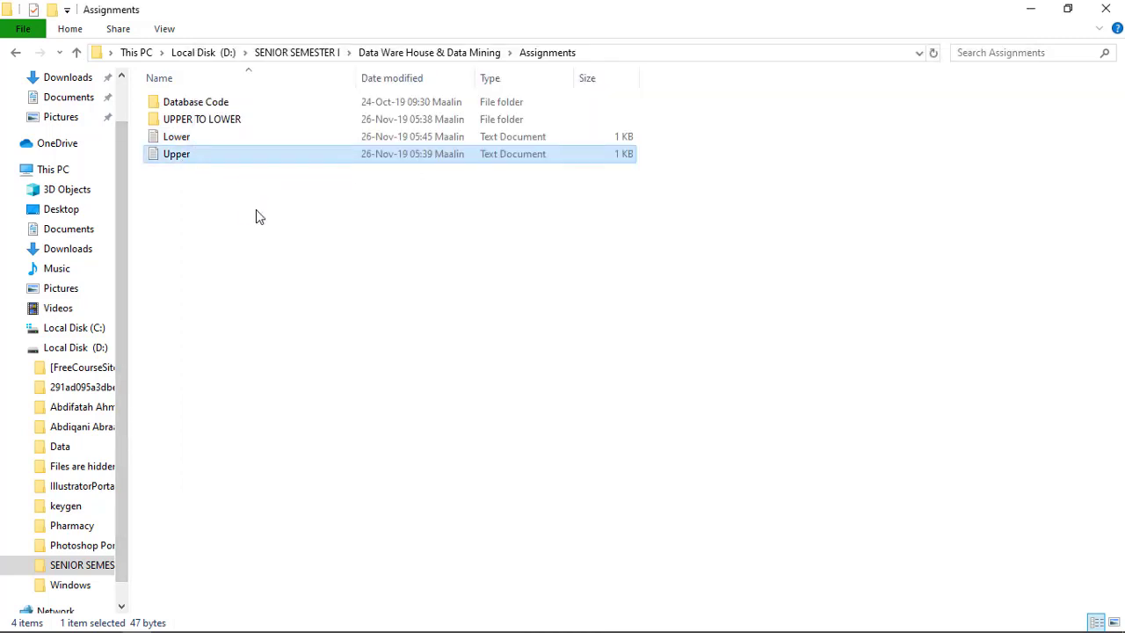
double_click(175, 138)
key(alt+Tab)
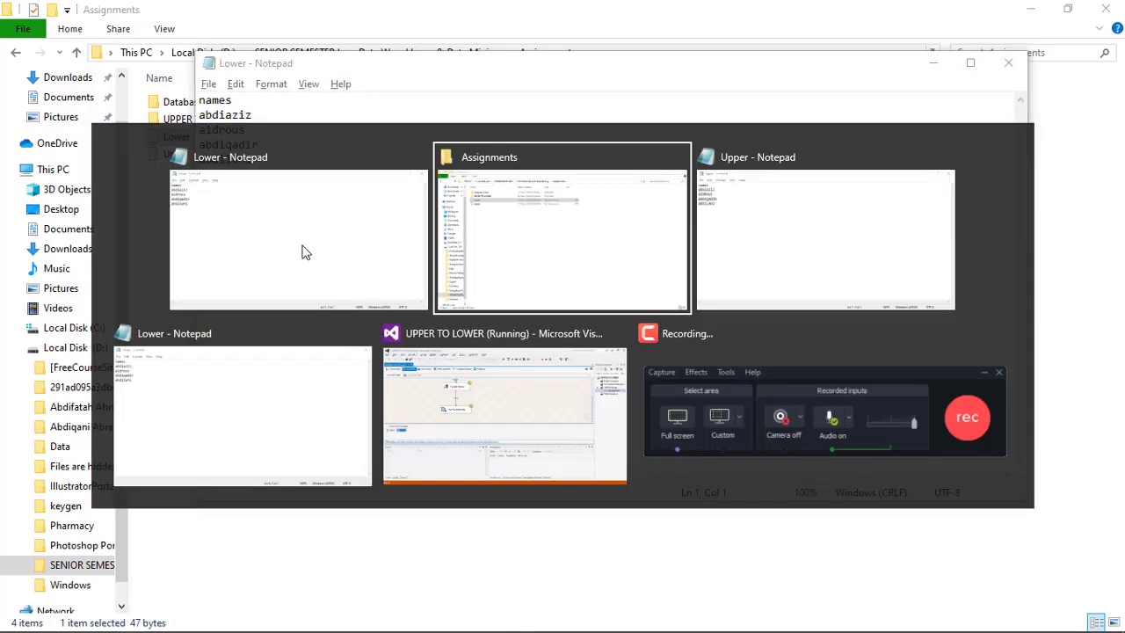
key(alt+Tab)
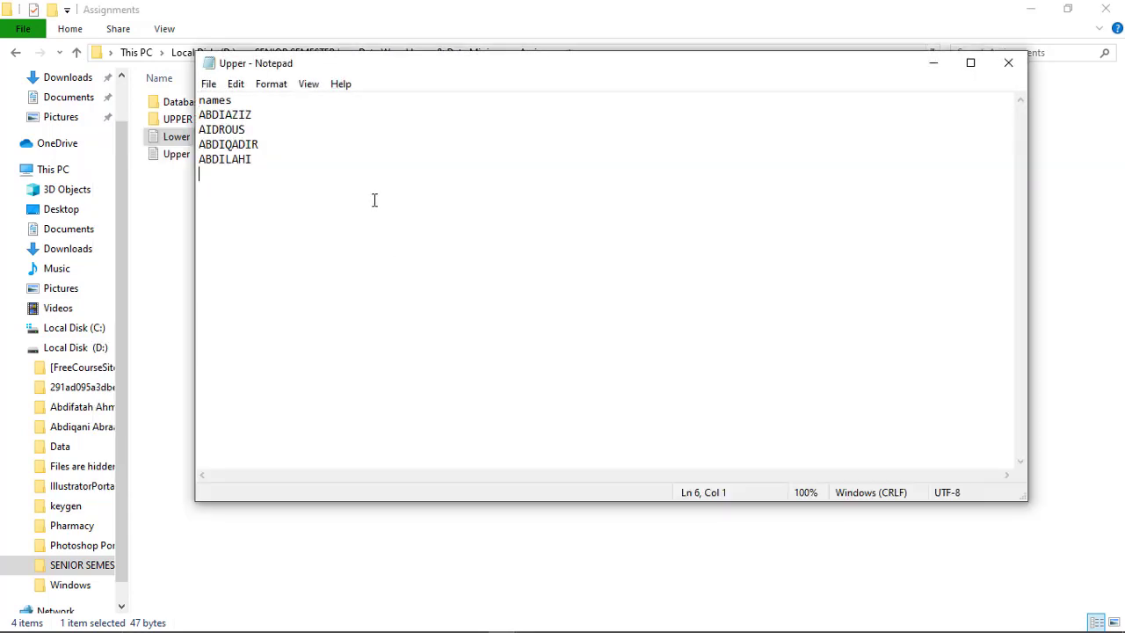
key(alt+Tab)
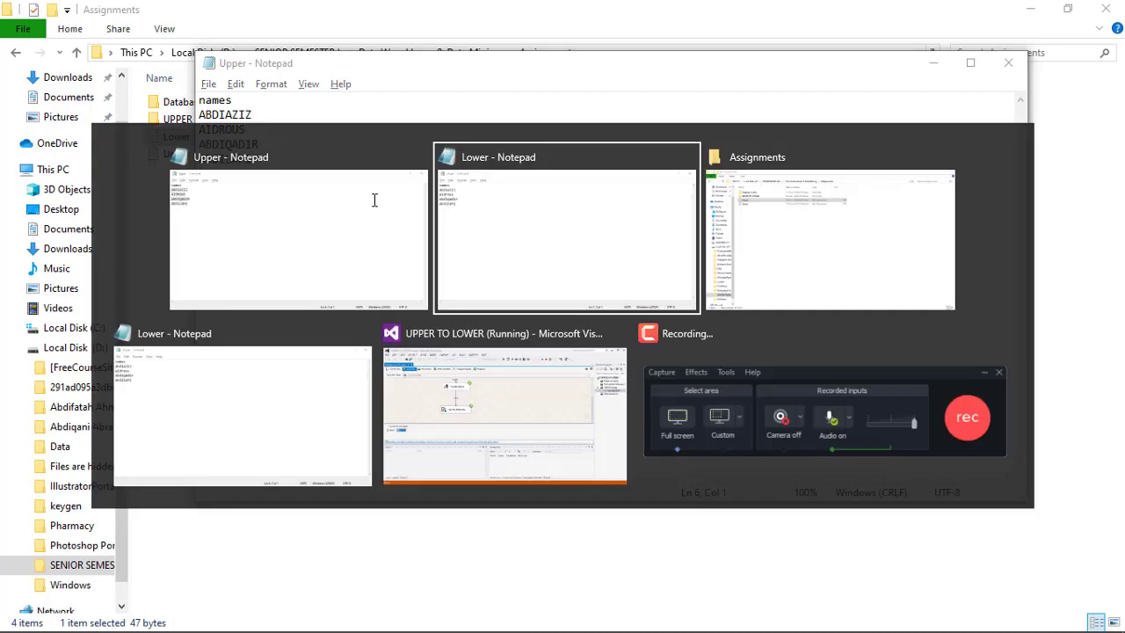